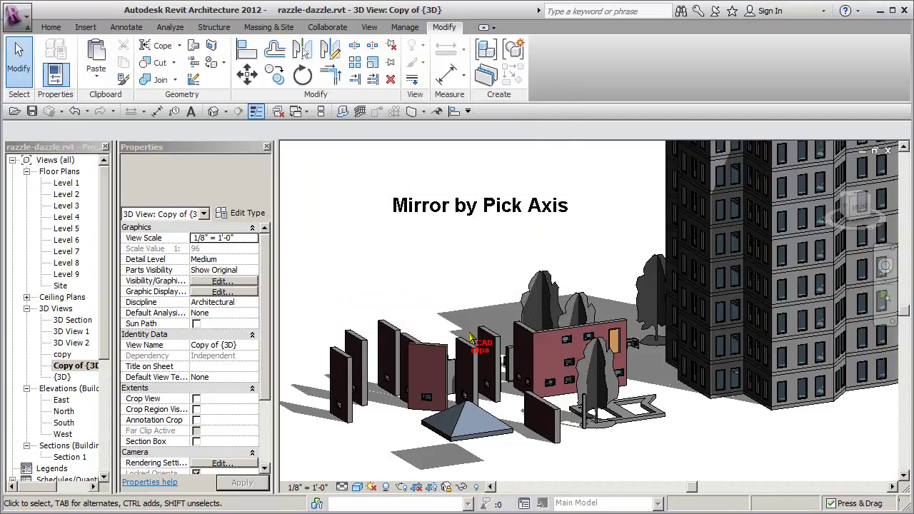
# Open the Level 1 floor plan and frame the tower building and the empty space beside it.
pyautogui.keyDown('shift'); pyautogui.moveTo(564, 407); pyautogui.dragTo(536, 386, button='middle'); pyautogui.keyUp('shift')
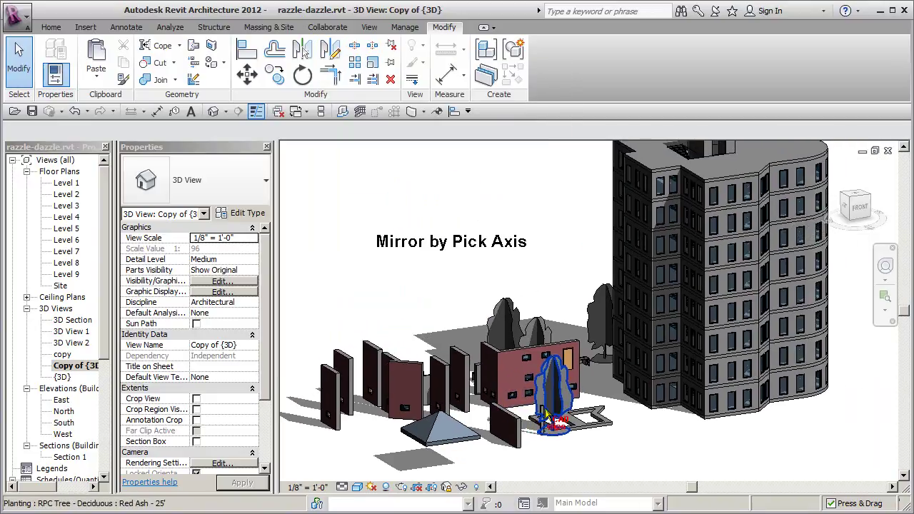
pyautogui.doubleClick(65, 183)
pyautogui.scroll(2, 572, 365)
pyautogui.moveTo(635, 367); pyautogui.dragTo(535, 393, button='middle')
pyautogui.scroll(2, 608, 351)
pyautogui.moveTo(608, 350)
pyautogui.mouseDown(button='middle')
pyautogui.moveTo(623, 348)
pyautogui.moveTo(612, 340)
pyautogui.moveTo(622, 347)
pyautogui.mouseUp(button='middle')
pyautogui.scroll(1, 623, 347)
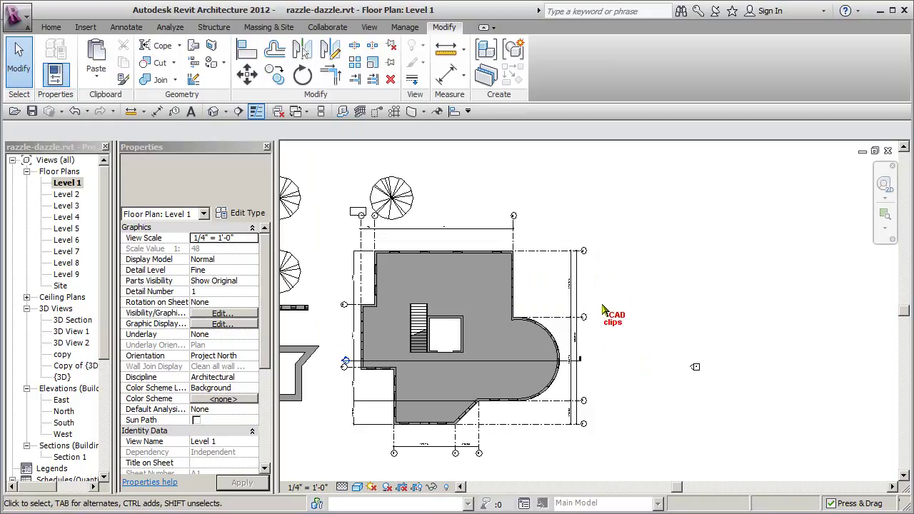
# Draw a vertical reference plane about 25'-3" outside the tower's upper-right wall, spanning the building's full depth.
pyautogui.click(52, 29)
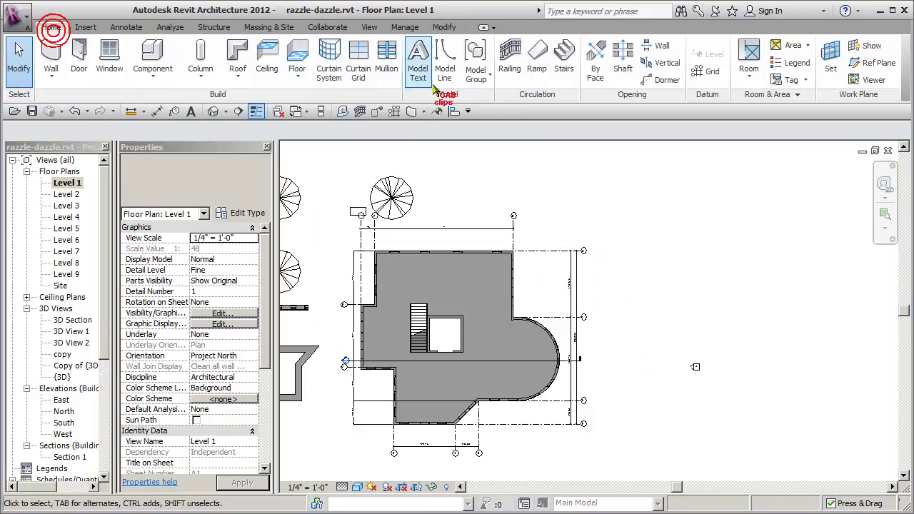
pyautogui.click(883, 66)
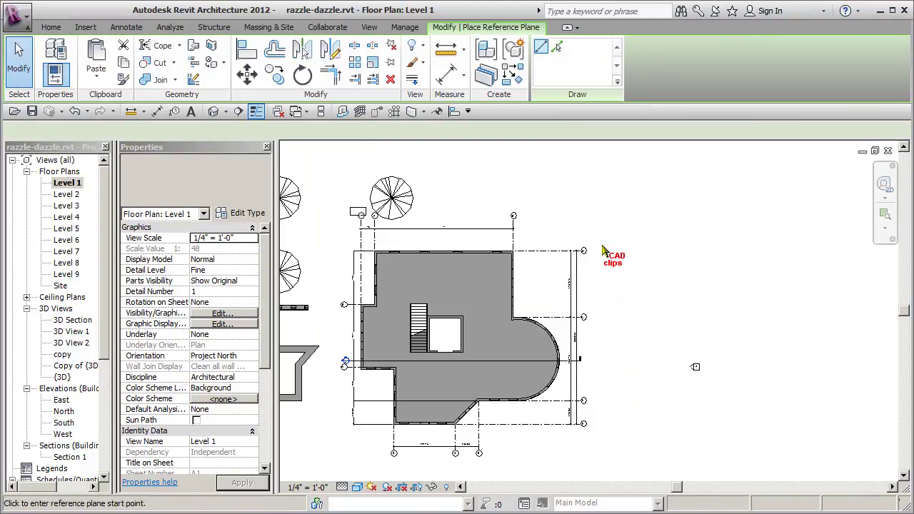
pyautogui.click(592, 227)
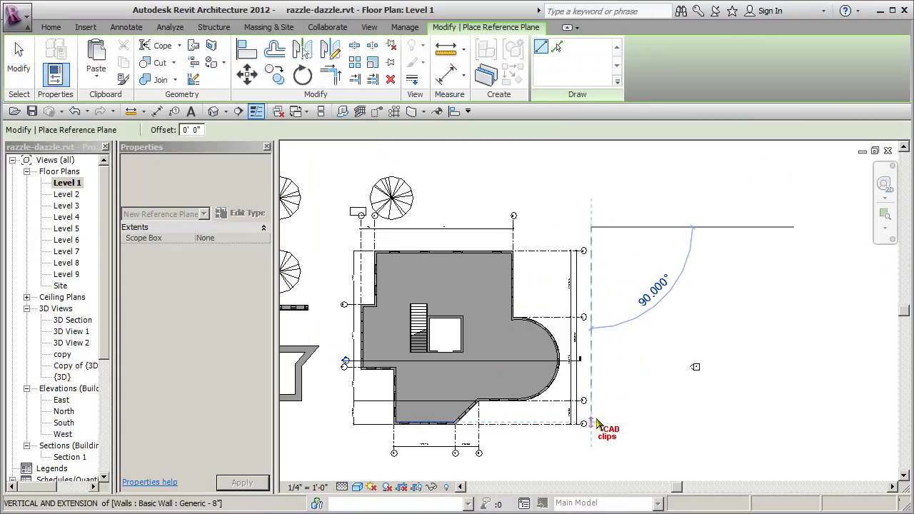
pyautogui.click(600, 466)
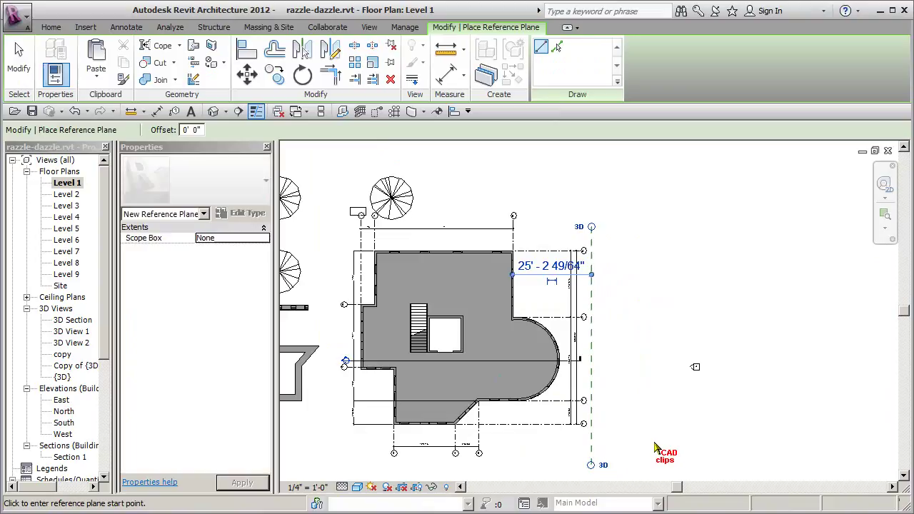
pyautogui.press('Escape')
pyautogui.press('Escape')
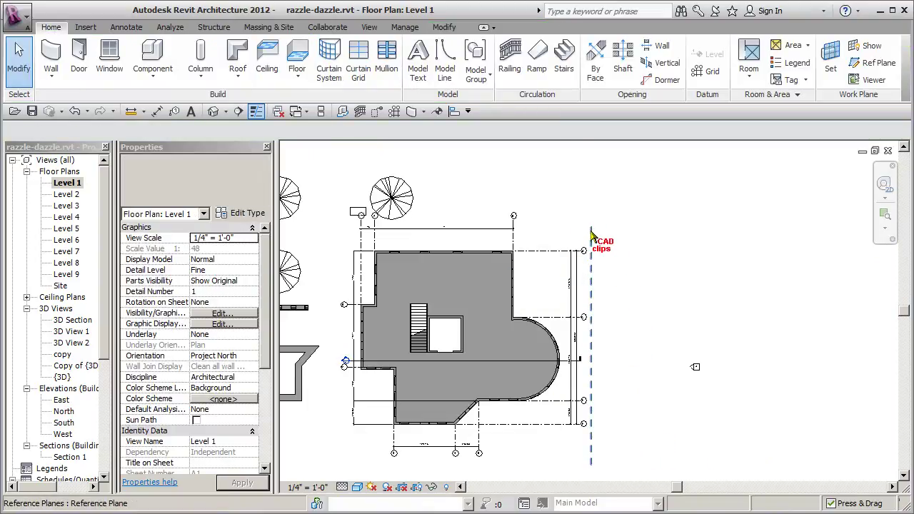
# Place an aligned dimension between the vertical grid line at the building's upper-right corner and the reference plane.
pyautogui.click(157, 112)
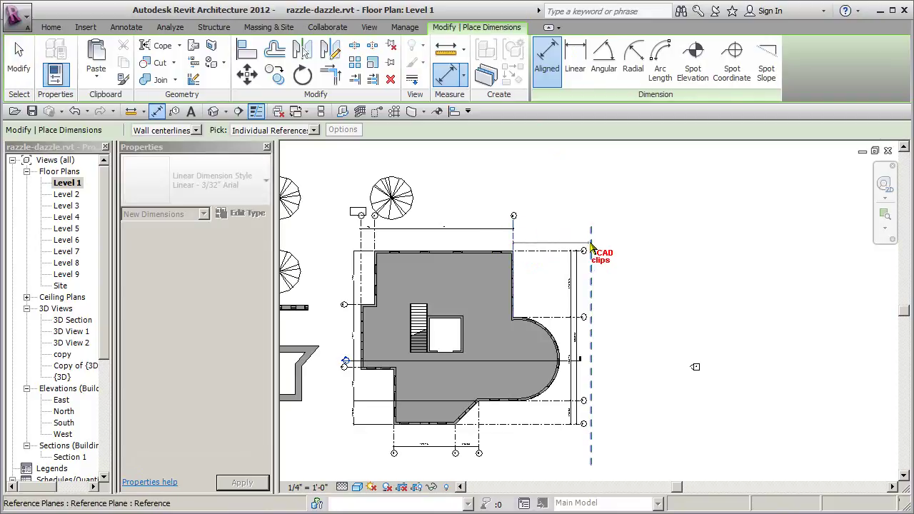
pyautogui.click(590, 247)
pyautogui.click(582, 230)
pyautogui.scroll(2, 561, 227)
pyautogui.press('Escape')
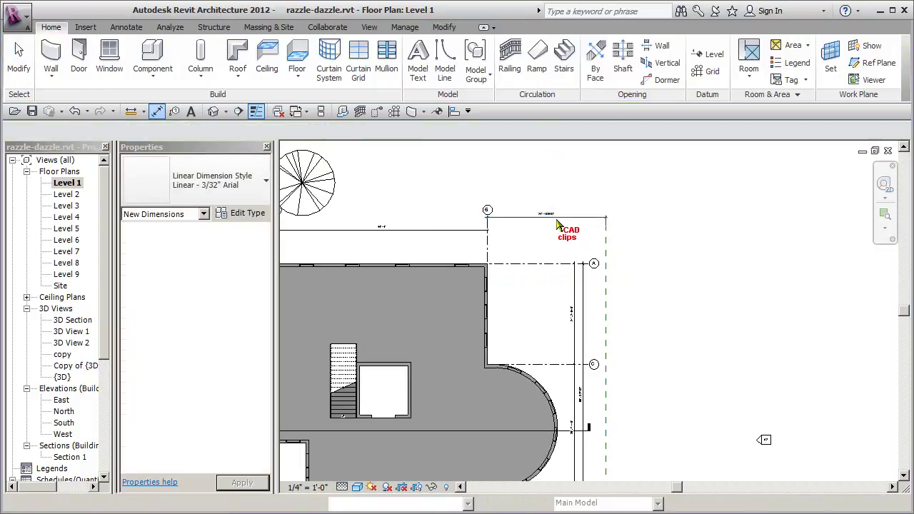
# Set the dimension between the grid line and the vertical reference plane to 25'-0".
pyautogui.click(559, 217)
pyautogui.click(557, 212)
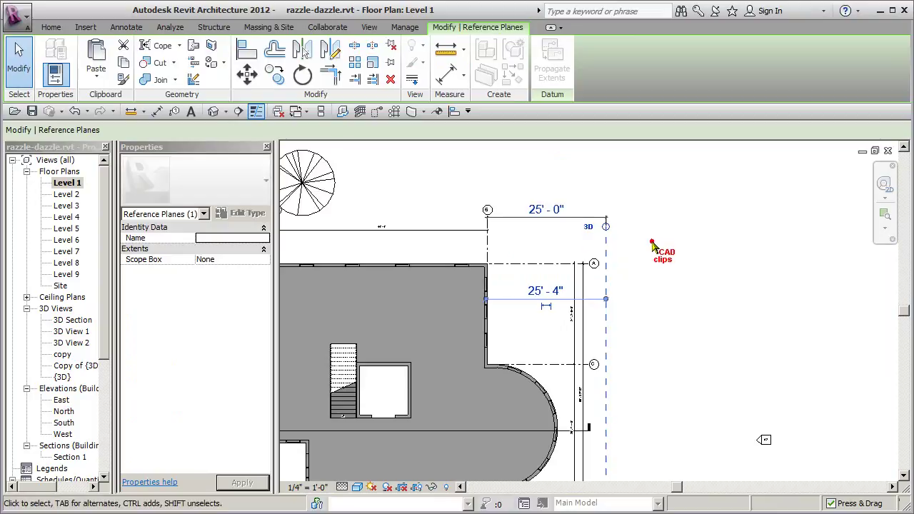
pyautogui.press('Return')
pyautogui.press('Escape')
pyautogui.scroll(-2, 653, 250)
pyautogui.moveTo(652, 291); pyautogui.dragTo(630, 281, button='middle')
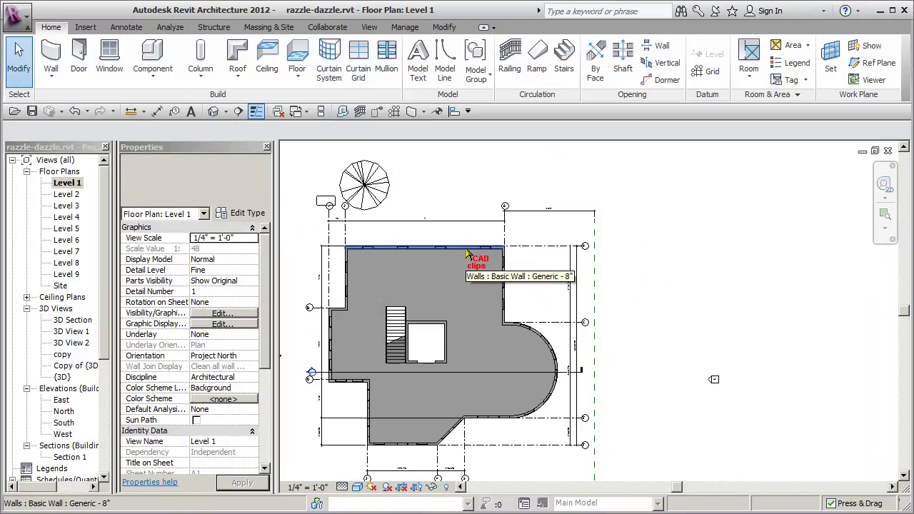
# Mirror a copy of the tower's full chain of exterior walls, using the vertical reference plane as the picked axis.
pyautogui.press('Tab')
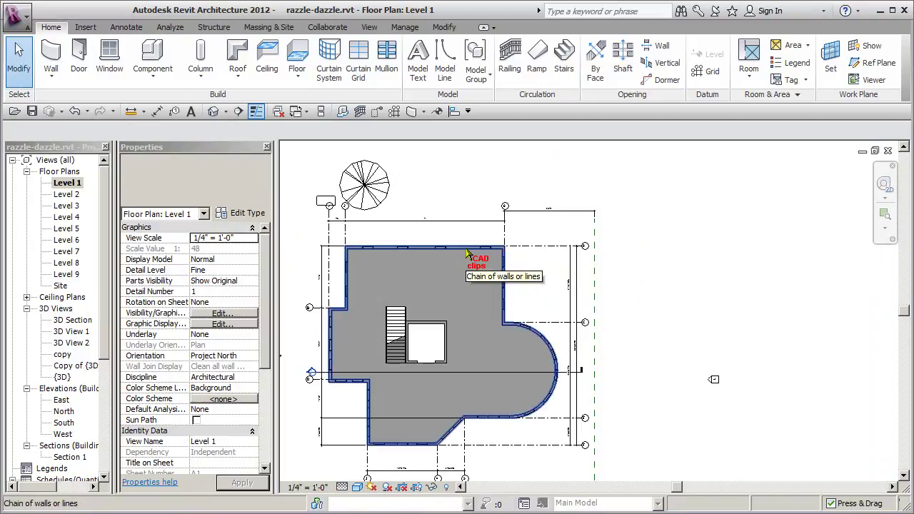
pyautogui.click(466, 254)
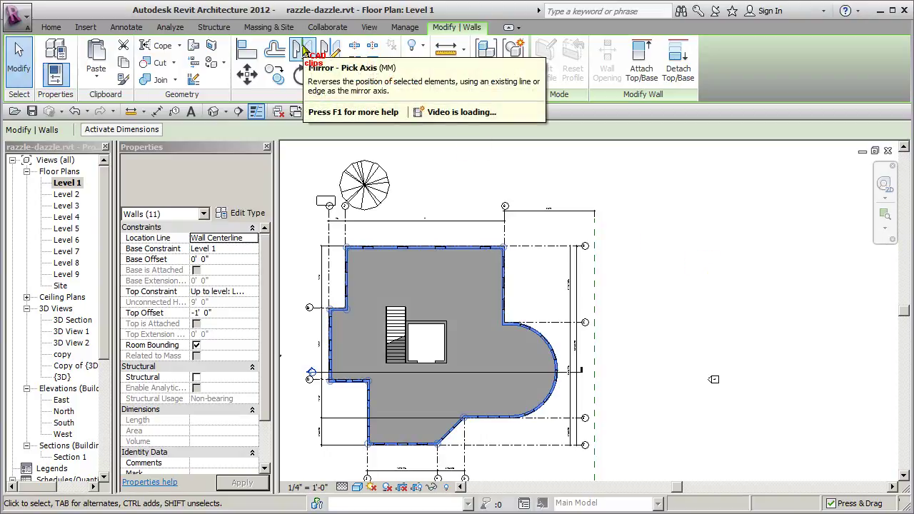
pyautogui.click(306, 49)
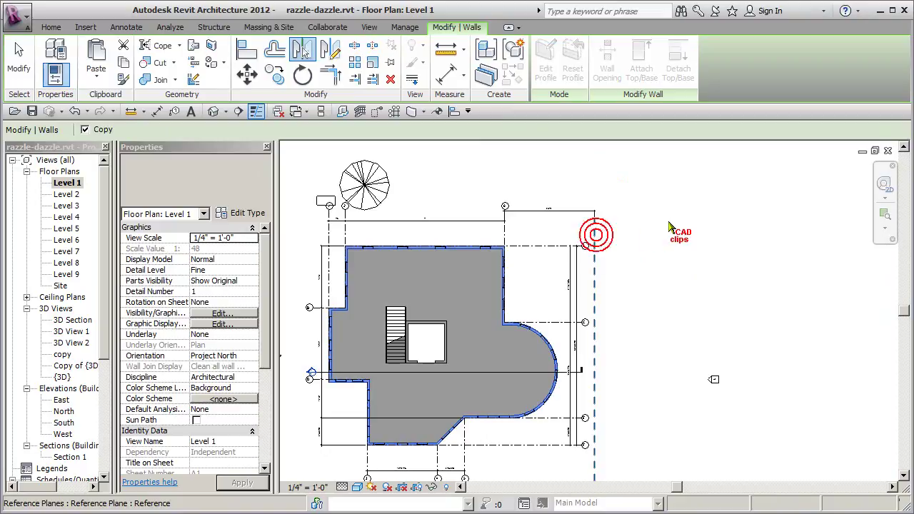
pyautogui.click(647, 232)
pyautogui.press('Escape')
pyautogui.moveTo(647, 232); pyautogui.dragTo(607, 234, button='middle')
pyautogui.scroll(-2, 619, 232)
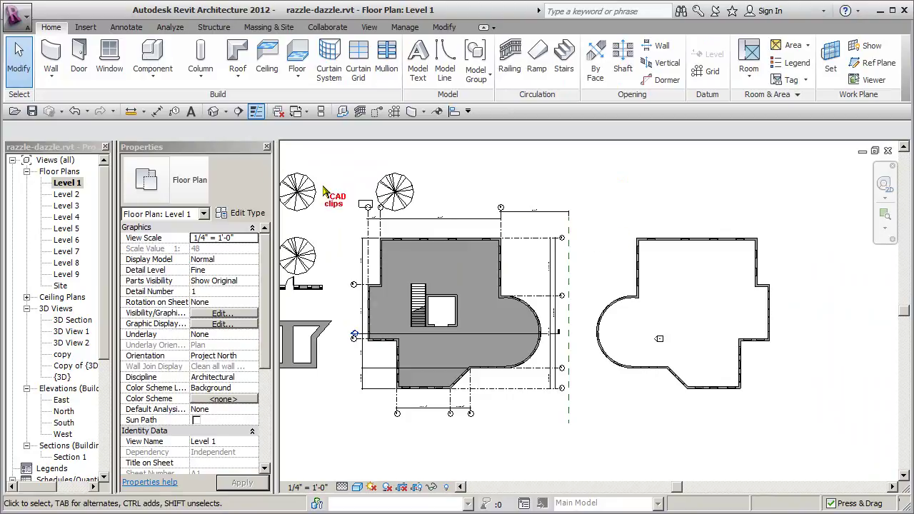
# Examine the mirrored Level 1 walls in the default 3D view and return to the Level 1 floor plan.
pyautogui.click(213, 112)
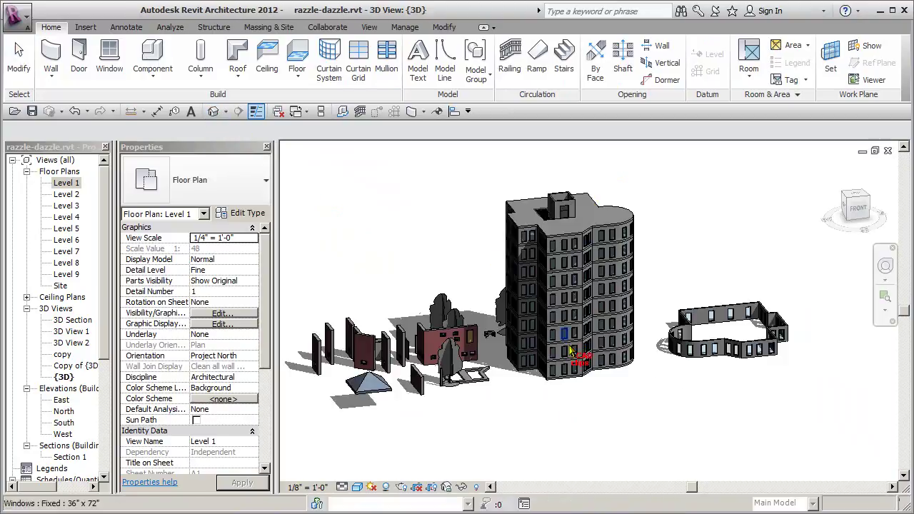
pyautogui.moveTo(658, 317); pyautogui.dragTo(641, 387, button='middle')
pyautogui.scroll(2, 641, 386)
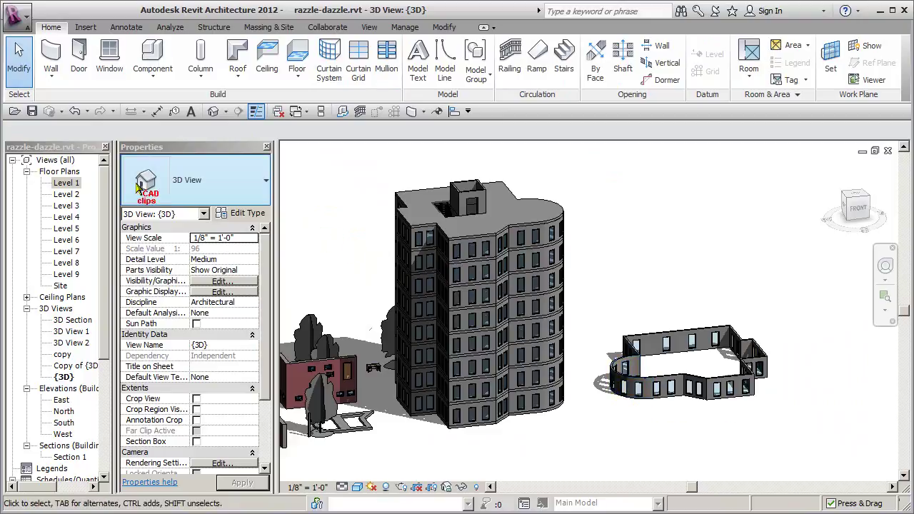
pyautogui.doubleClick(67, 184)
pyautogui.moveTo(571, 328); pyautogui.dragTo(679, 335, button='middle')
pyautogui.scroll(2, 565, 370)
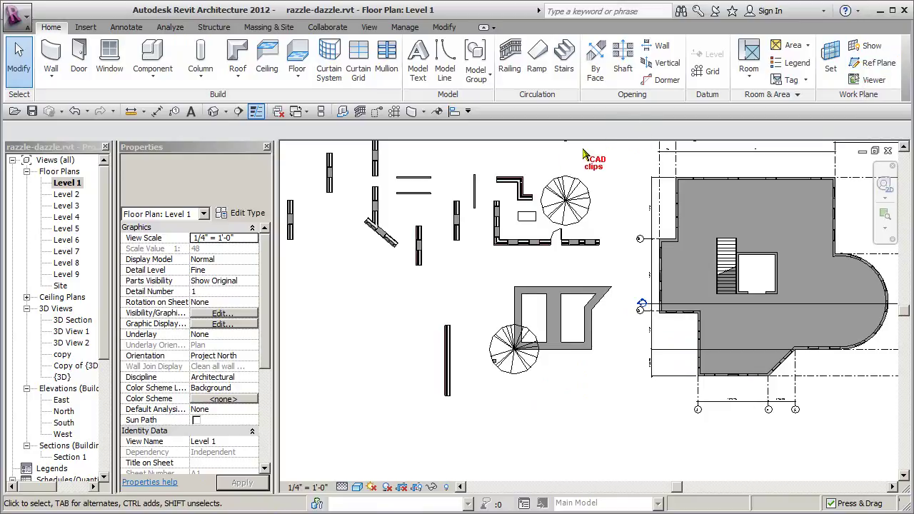
pyautogui.press('Return')
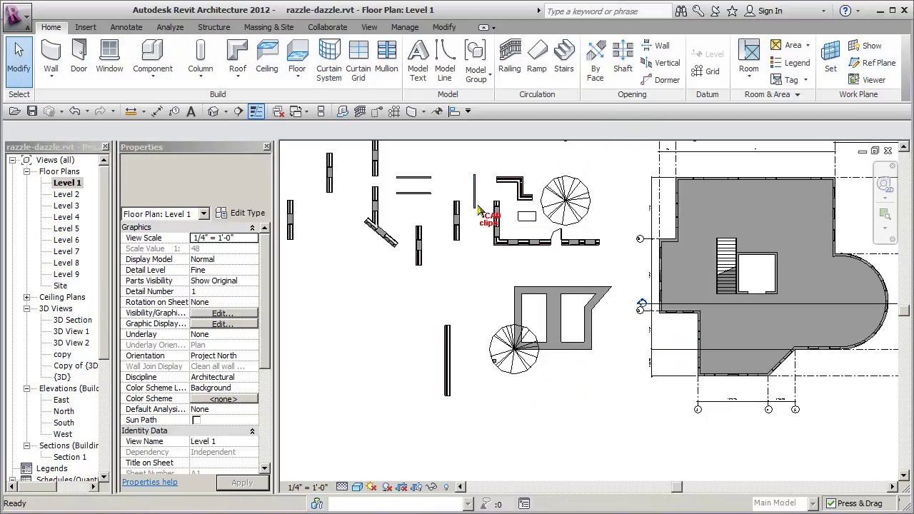
pyautogui.click(525, 295)
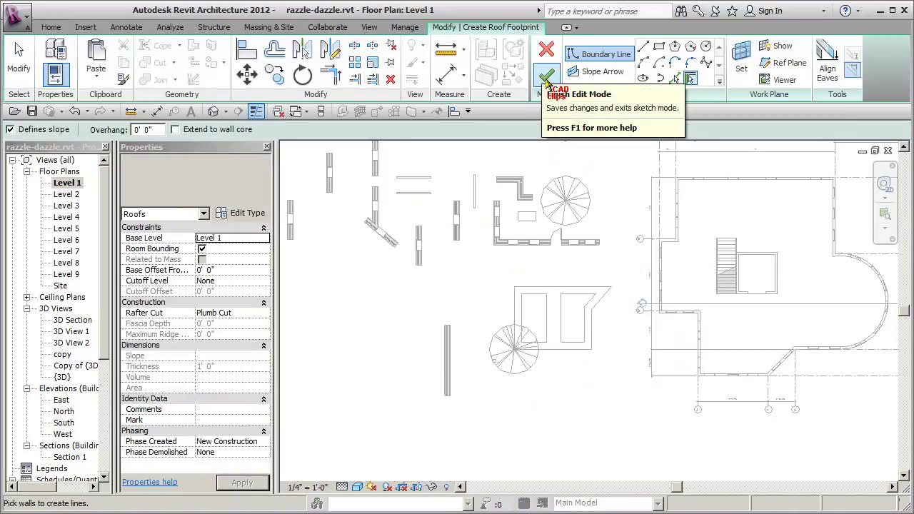
pyautogui.click(547, 76)
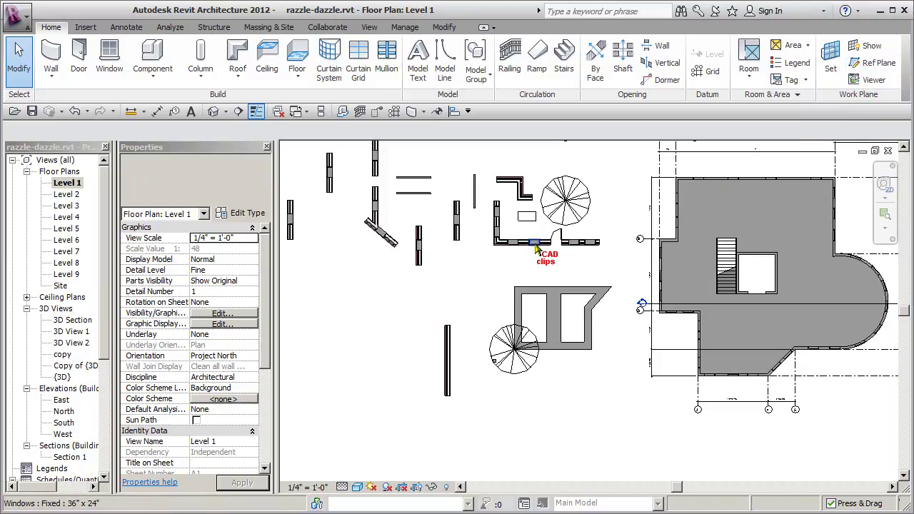
# Draw a diagonal reference plane sloping down at about 40° across the isolated vertical wall near the open floor slab.
pyautogui.press('r')
pyautogui.press('p')
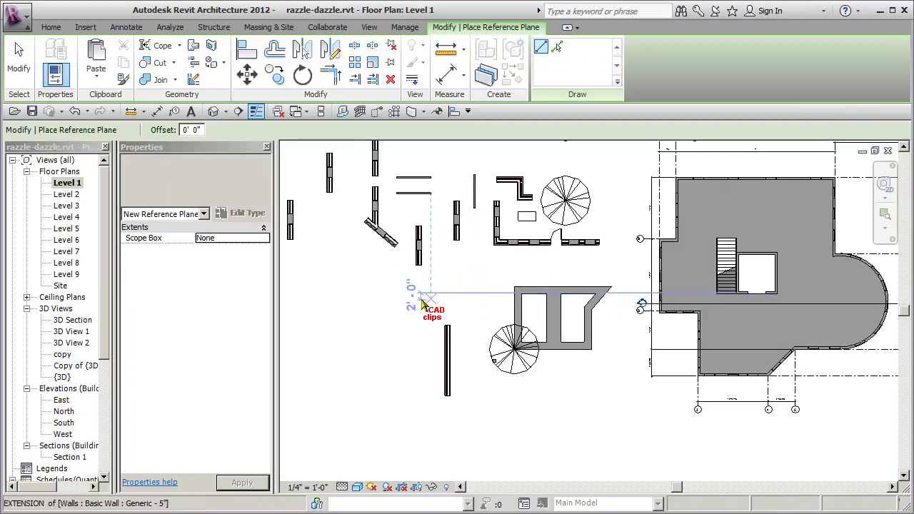
pyautogui.click(380, 306)
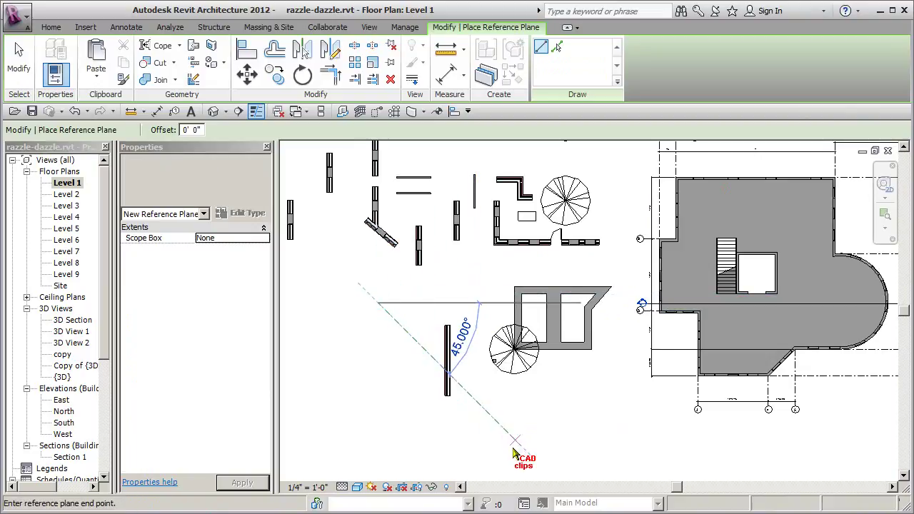
pyautogui.click(548, 448)
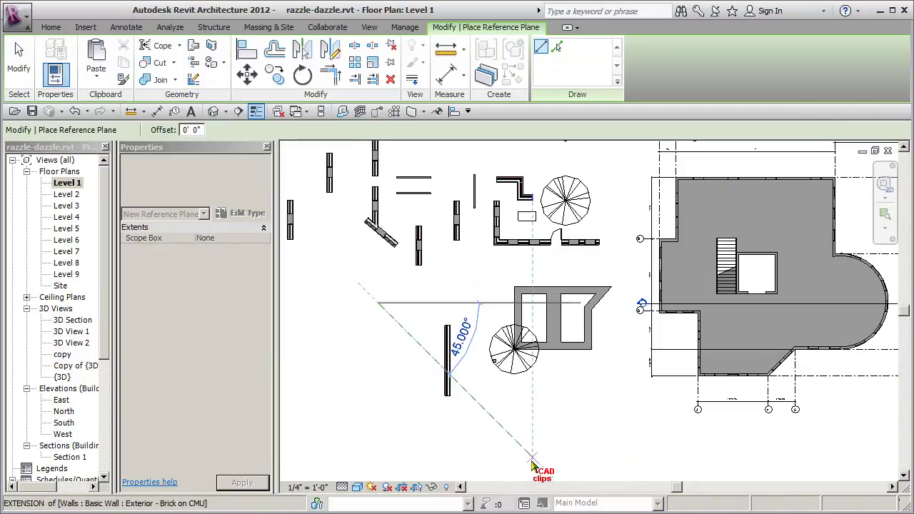
pyautogui.click(554, 453)
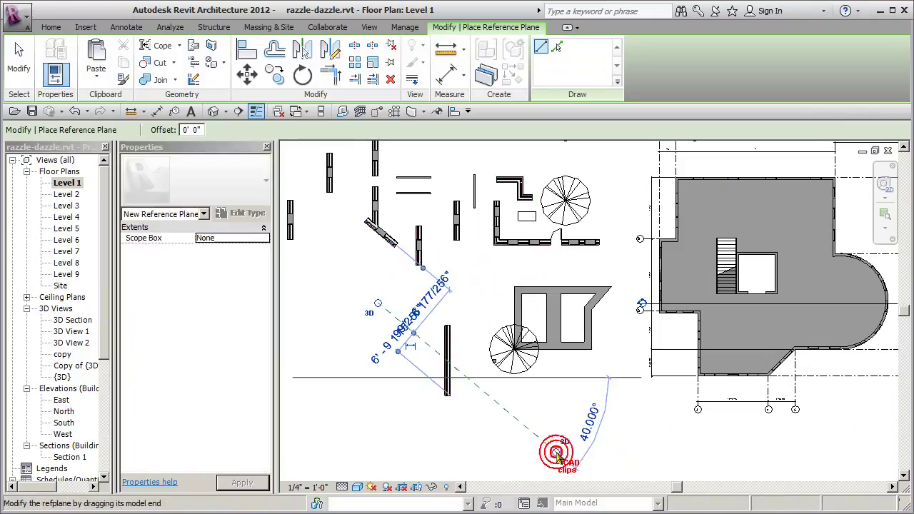
# Set the diagonal reference plane's angle to 45° and finish placing reference planes.
pyautogui.click(592, 420)
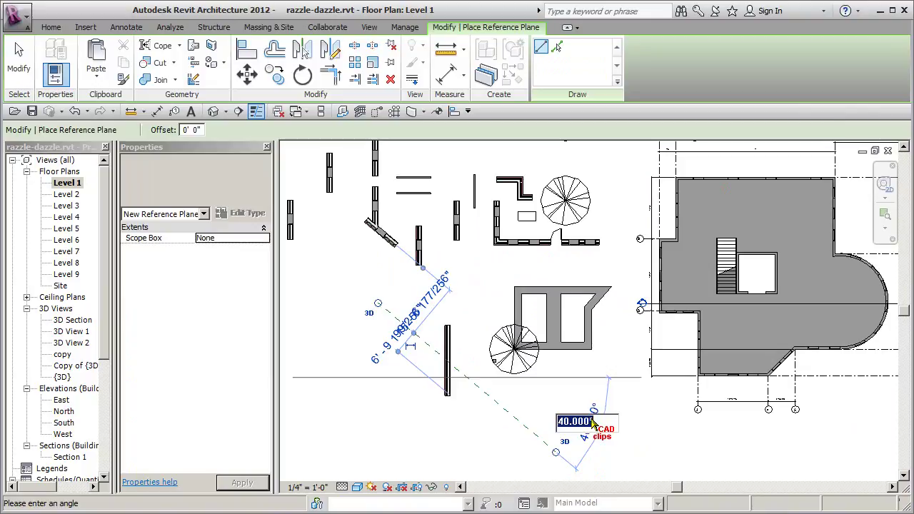
pyautogui.write('45')
pyautogui.press('Return')
pyautogui.press('Escape')
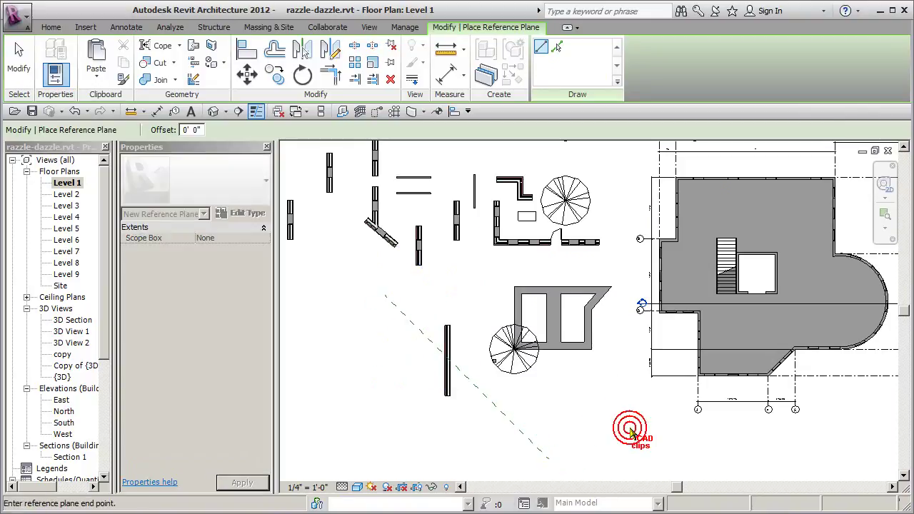
pyautogui.press('Escape')
pyautogui.moveTo(580, 423); pyautogui.dragTo(594, 395, button='middle')
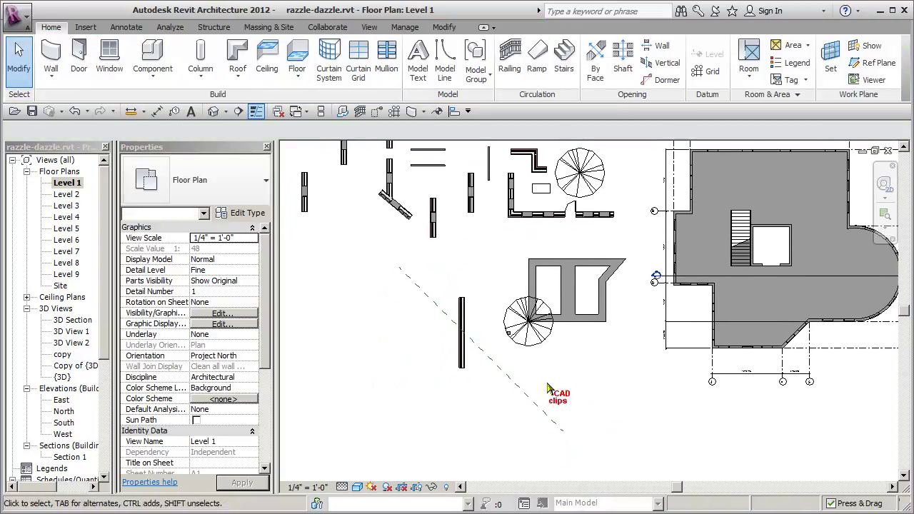
# Mirror a copy of the floor slab with two openings about the diagonal reference plane.
pyautogui.click(602, 319)
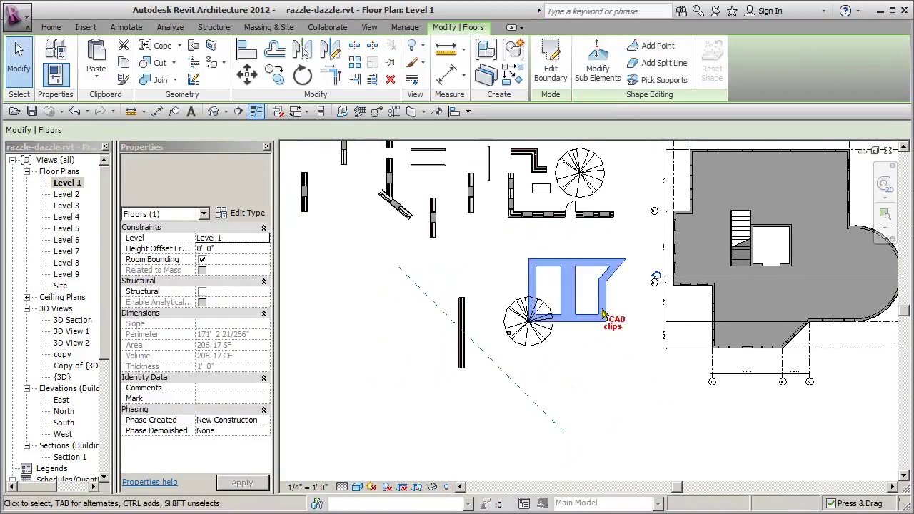
pyautogui.click(302, 49)
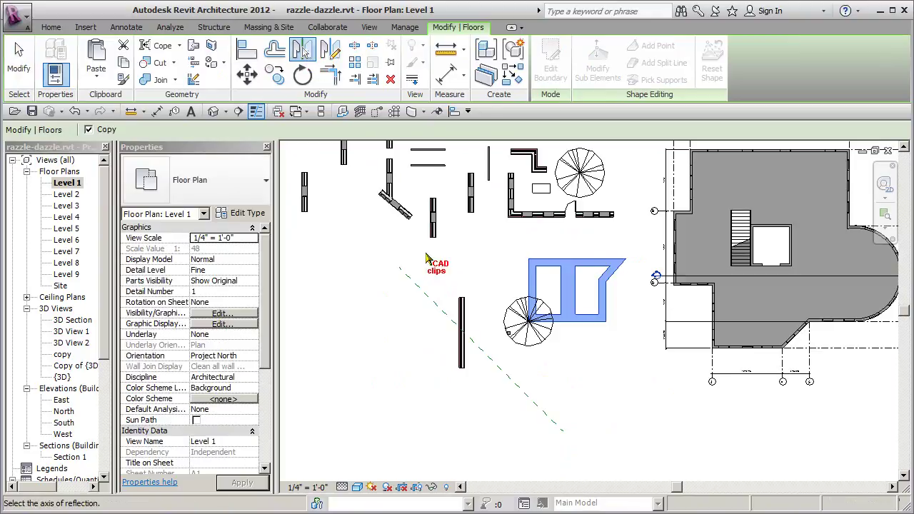
pyautogui.click(424, 301)
pyautogui.click(375, 311)
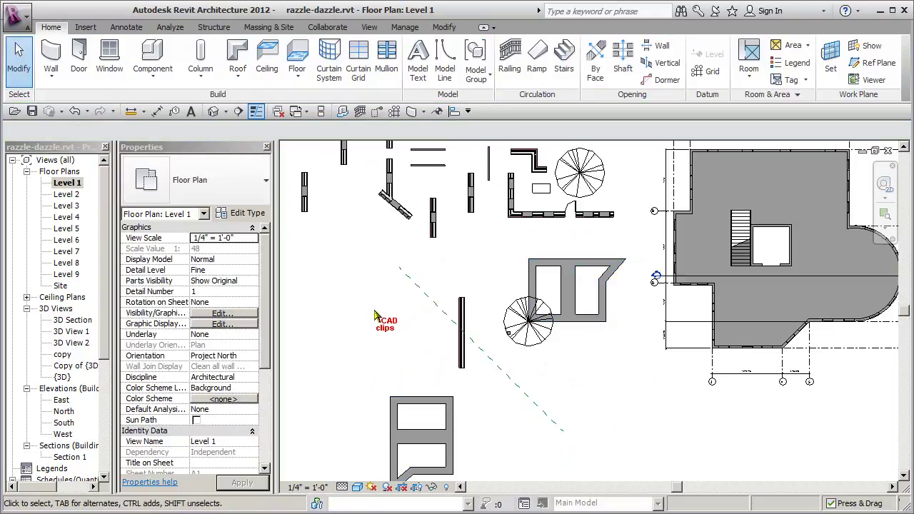
# Delete the two leftmost vertical brick walls together with their windows.
pyautogui.moveTo(380, 283); pyautogui.dragTo(520, 309, button='middle')
pyautogui.scroll(5, 512, 293)
pyautogui.moveTo(426, 240); pyautogui.dragTo(300, 382)
pyautogui.press('Delete')
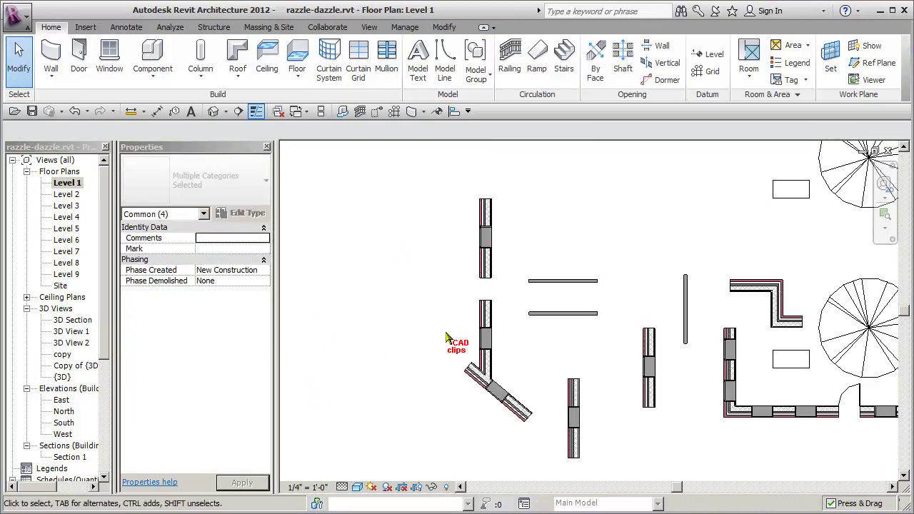
# Try to mirror a copy of the two parallel horizontal walls about the centerline of the vertical brick wall beside them, and undo it.
pyautogui.scroll(4, 500, 292)
pyautogui.click(600, 313)
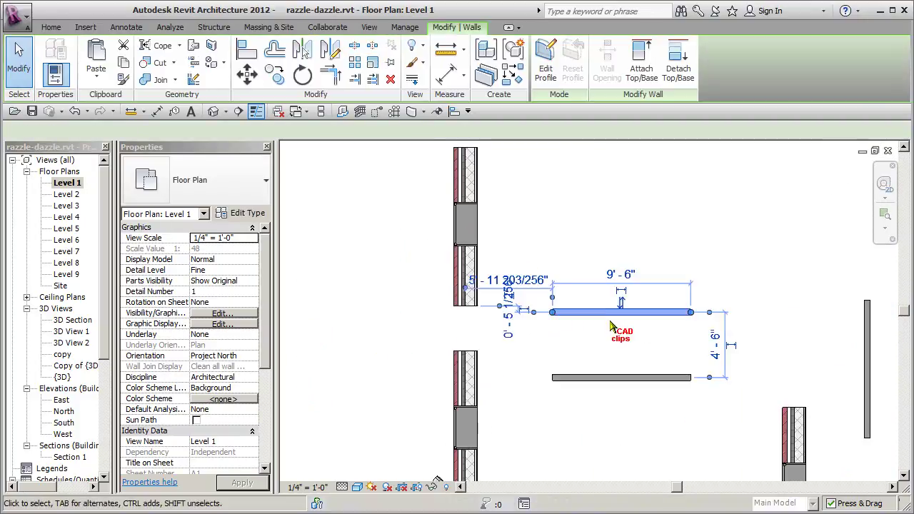
pyautogui.keyDown('ctrl'); pyautogui.click(608, 379); pyautogui.keyUp('ctrl')
pyautogui.scroll(1, 544, 264)
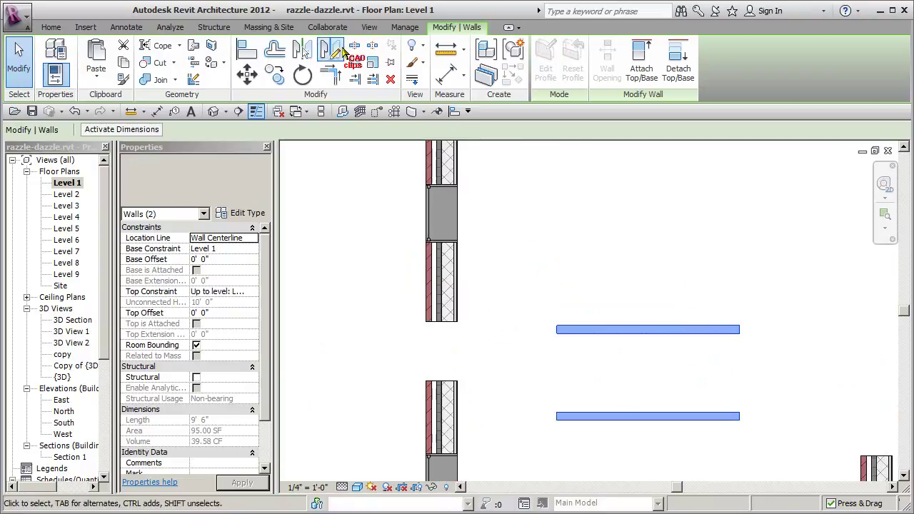
pyautogui.click(303, 57)
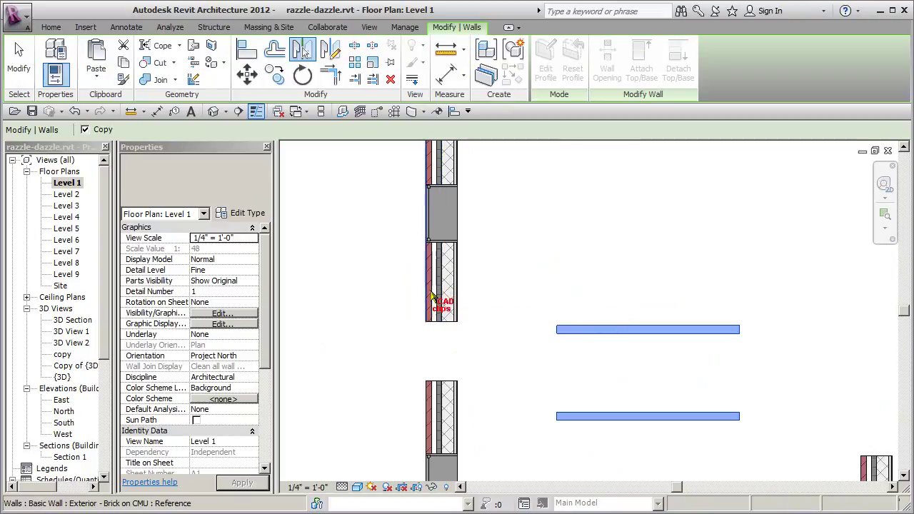
pyautogui.scroll(4, 432, 296)
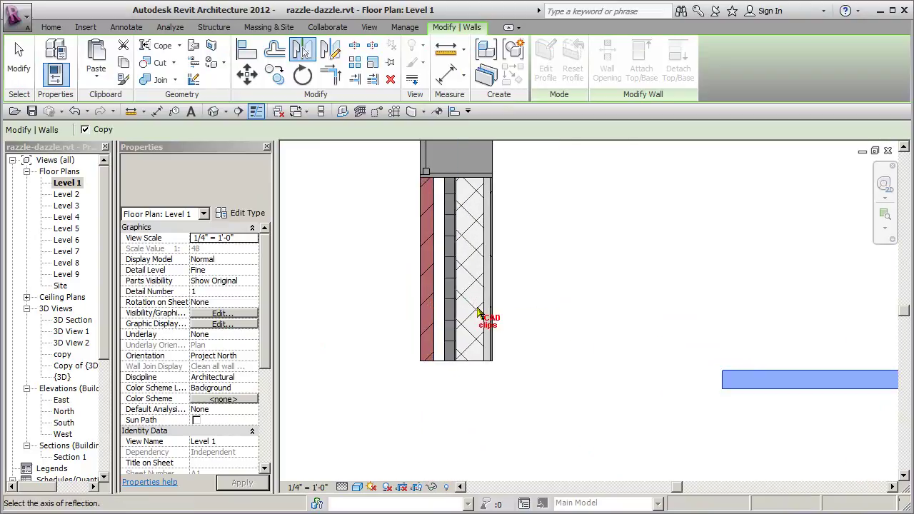
pyautogui.scroll(2, 472, 311)
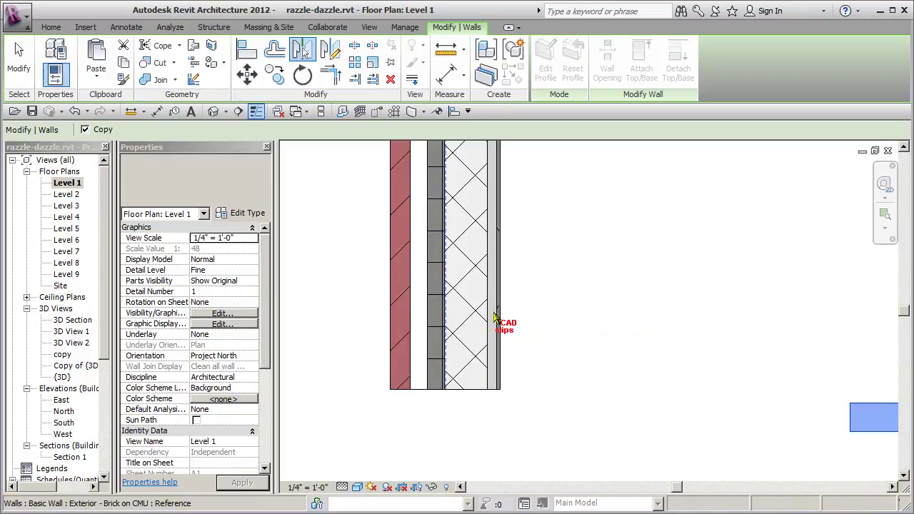
pyautogui.scroll(2, 490, 316)
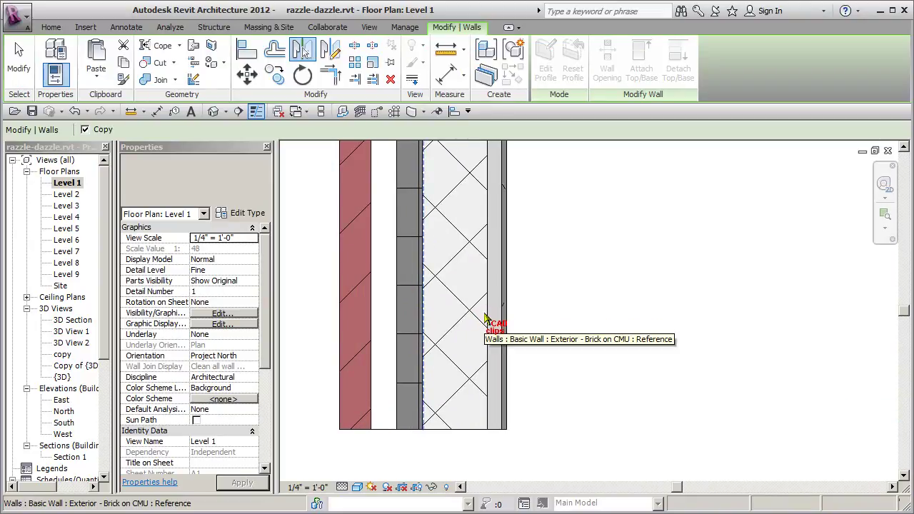
pyautogui.press('Tab')
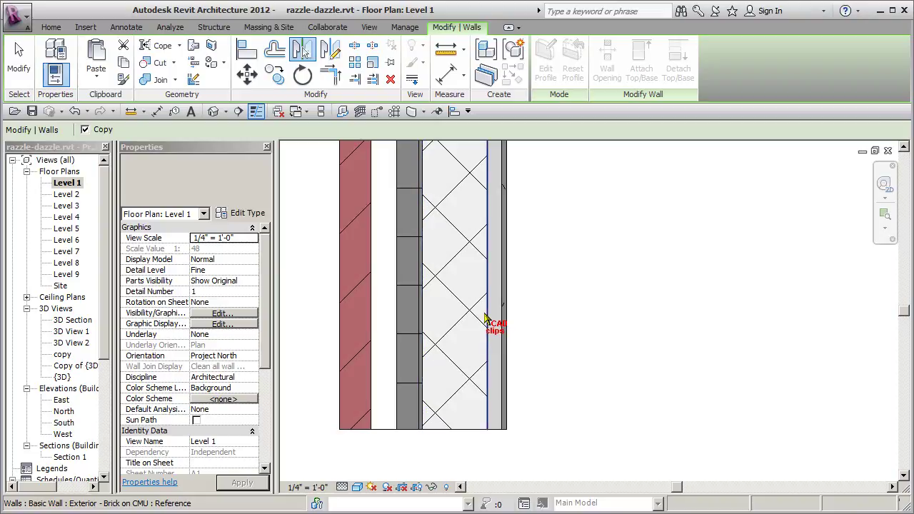
pyautogui.scroll(-5, 484, 318)
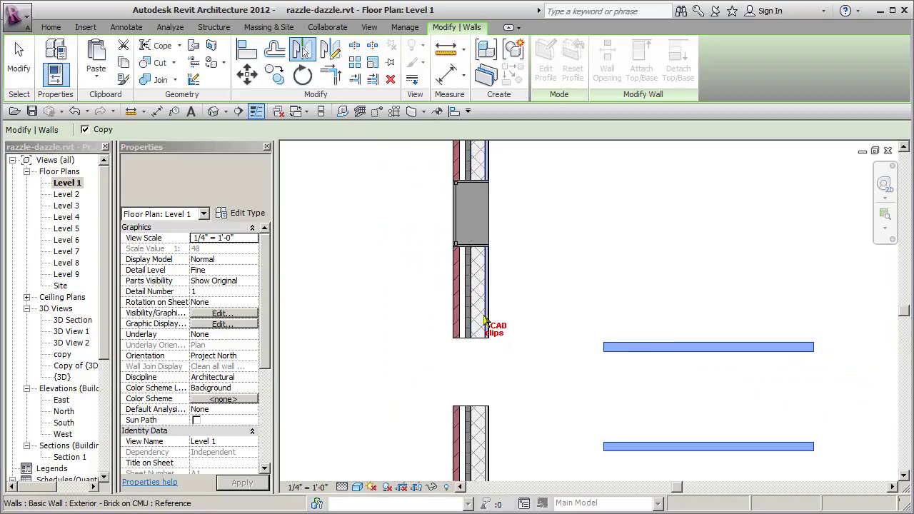
pyautogui.press('Tab')
pyautogui.press('Tab')
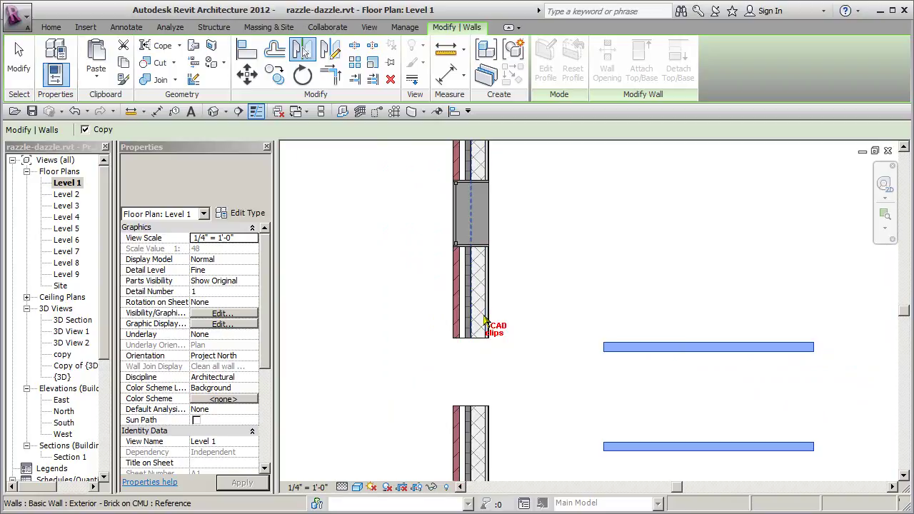
pyautogui.click(485, 318)
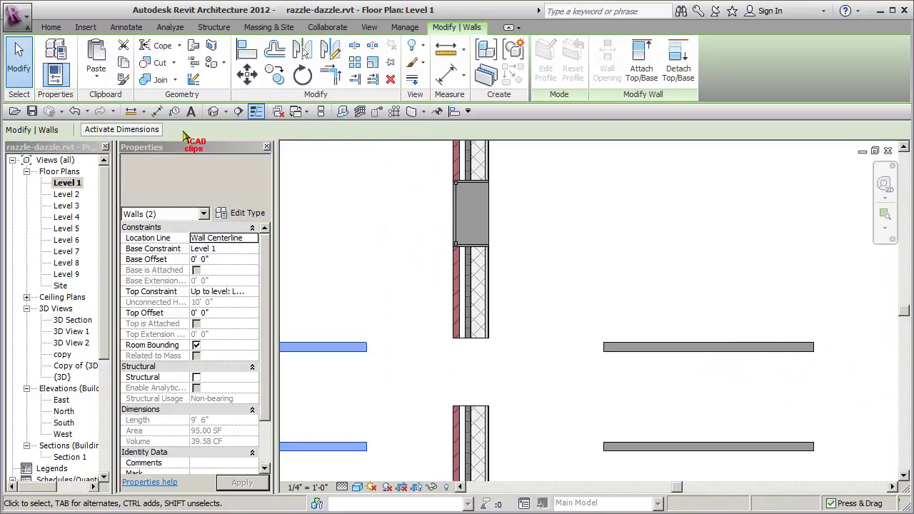
pyautogui.click(74, 111)
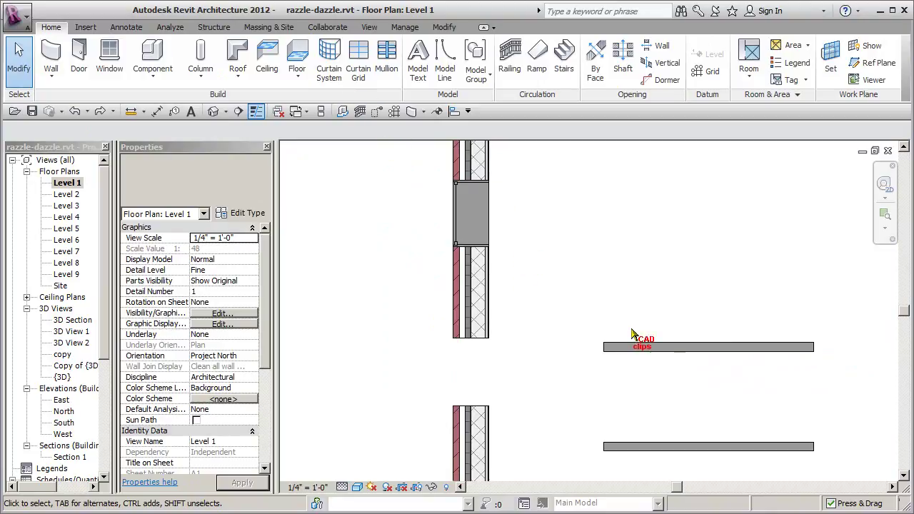
# Mirror the two parallel horizontal walls without copying, using the inner face of the vertical wall's brick layer as the axis.
pyautogui.hotkey('ctrl', 'Left')
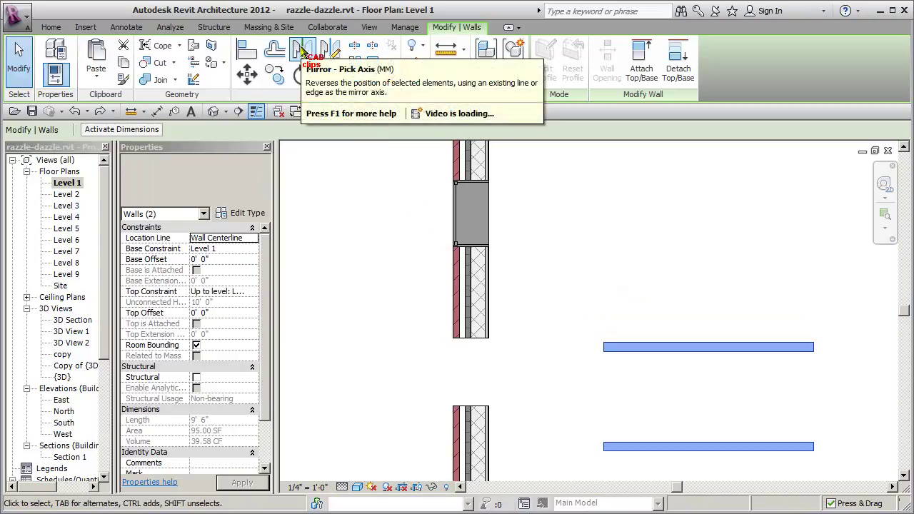
pyautogui.click(302, 51)
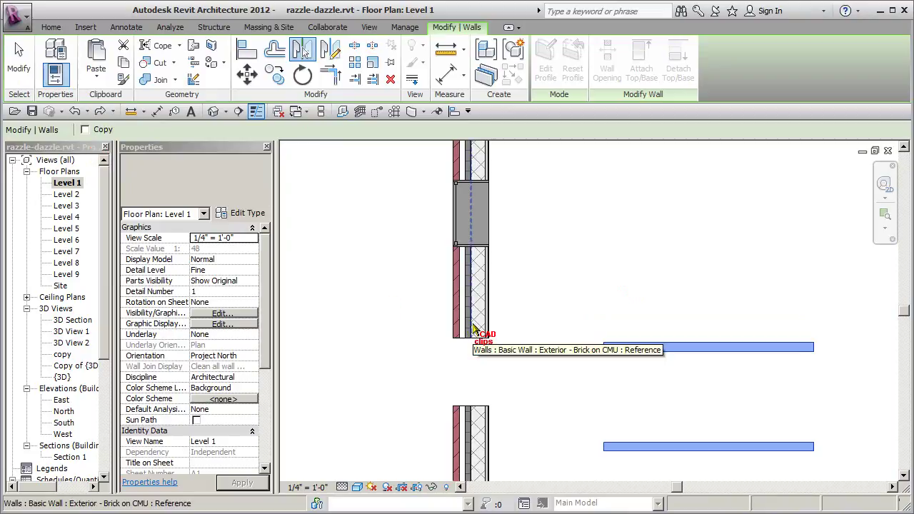
pyautogui.scroll(10, 473, 327)
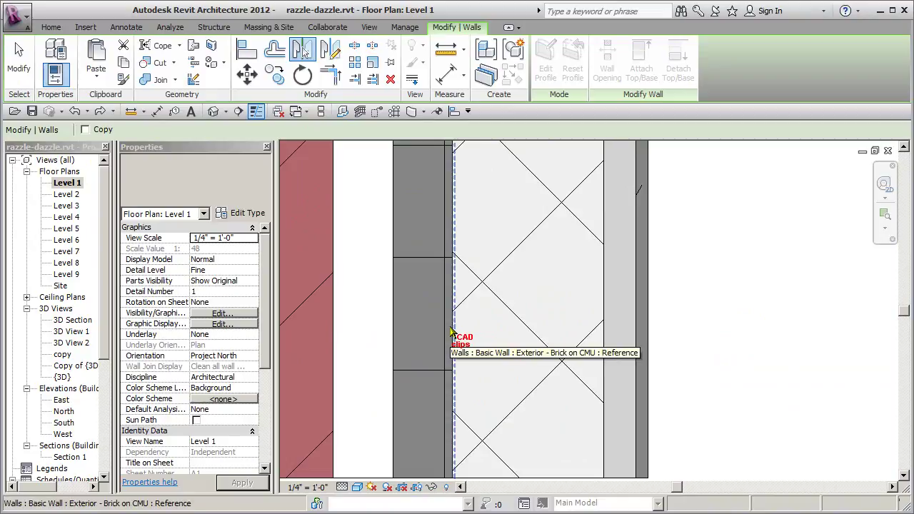
pyautogui.press('Escape')
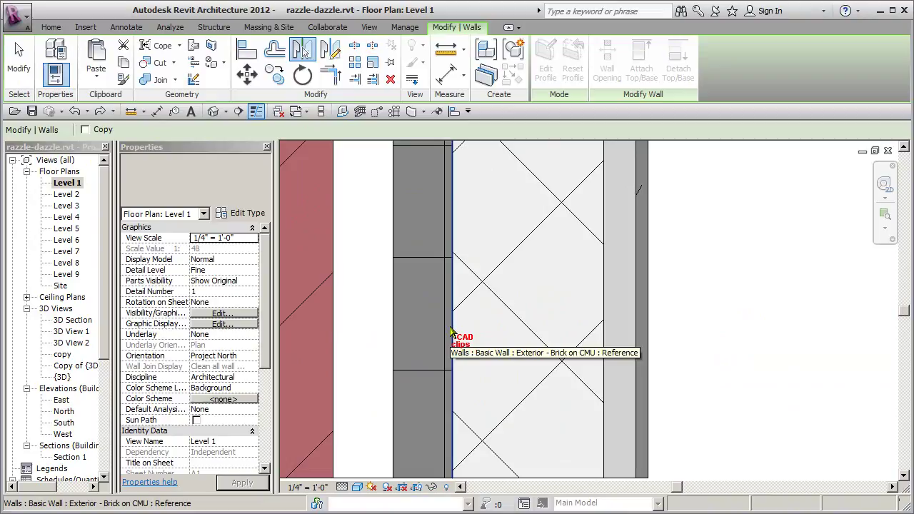
pyautogui.click(451, 332)
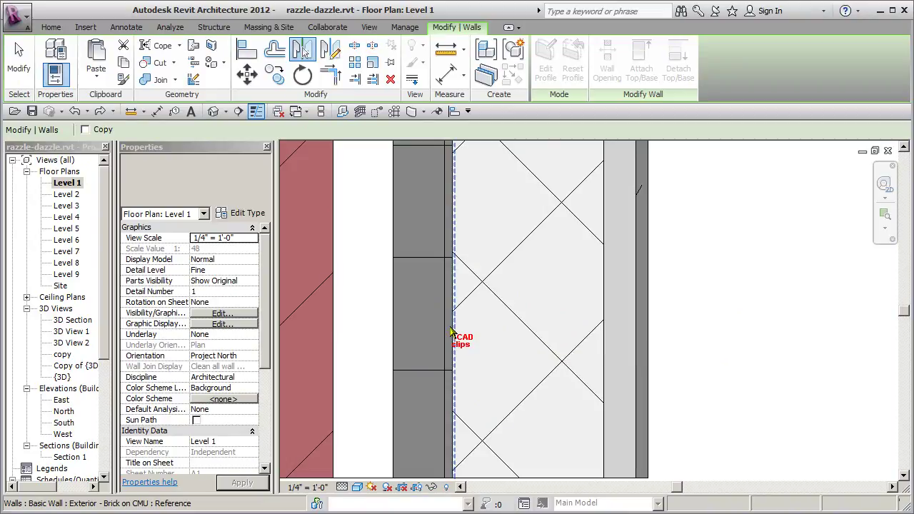
pyautogui.scroll(-3, 451, 332)
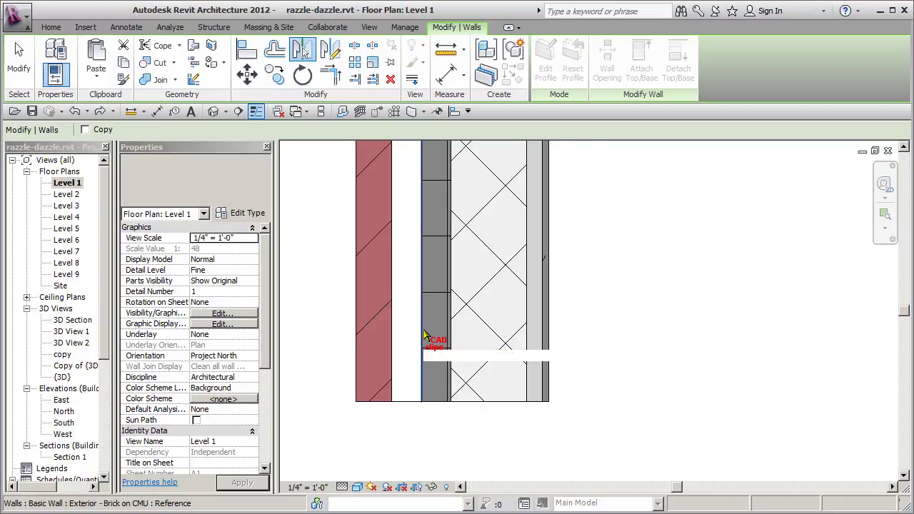
pyautogui.scroll(2, 424, 334)
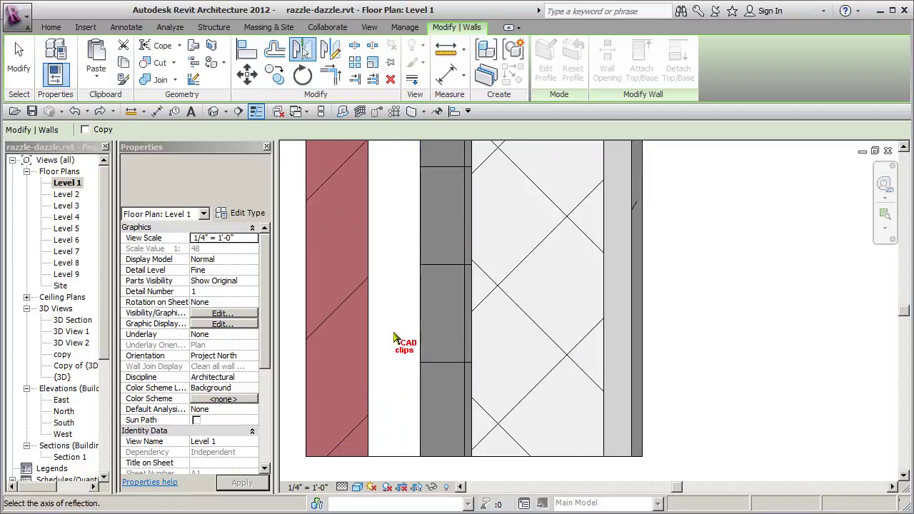
pyautogui.click(416, 335)
pyautogui.scroll(-5, 371, 341)
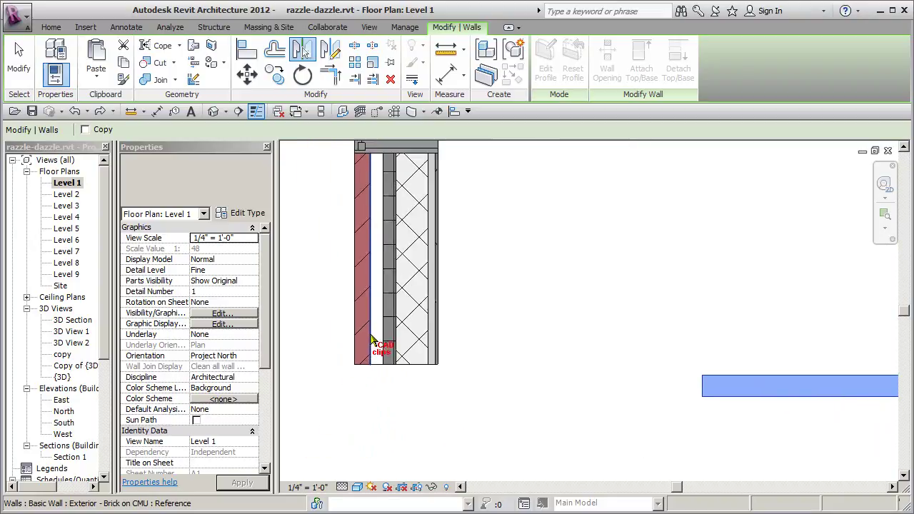
pyautogui.click(372, 336)
pyautogui.moveTo(428, 322); pyautogui.dragTo(554, 270, button='middle')
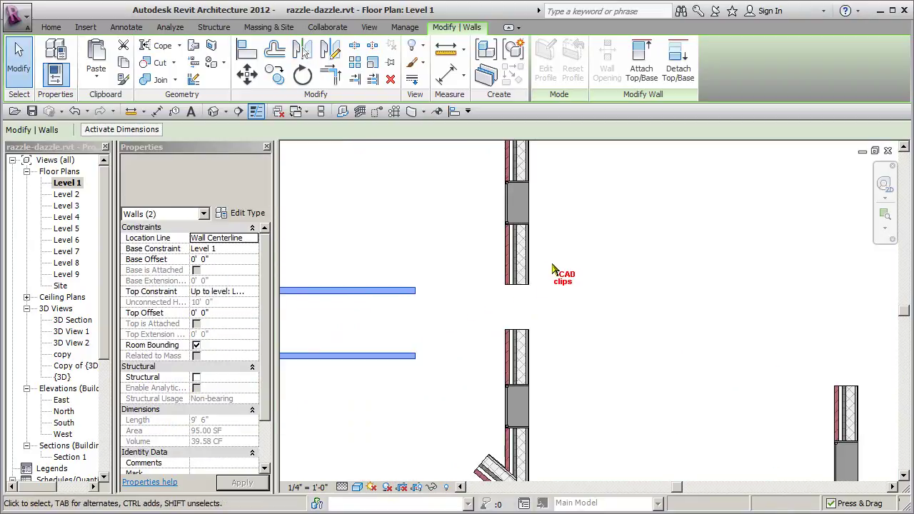
pyautogui.click(605, 314)
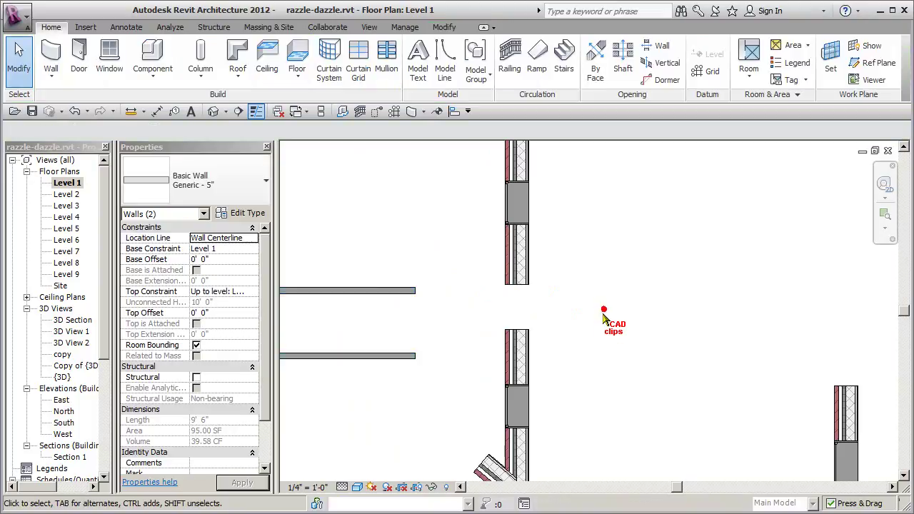
# Mirror a copy of the vertical brick wall that meets the diagonal wall about the diagonal wall's centerline.
pyautogui.scroll(-1, 607, 313)
pyautogui.scroll(-1, 592, 313)
pyautogui.moveTo(594, 318); pyautogui.dragTo(535, 392, button='middle')
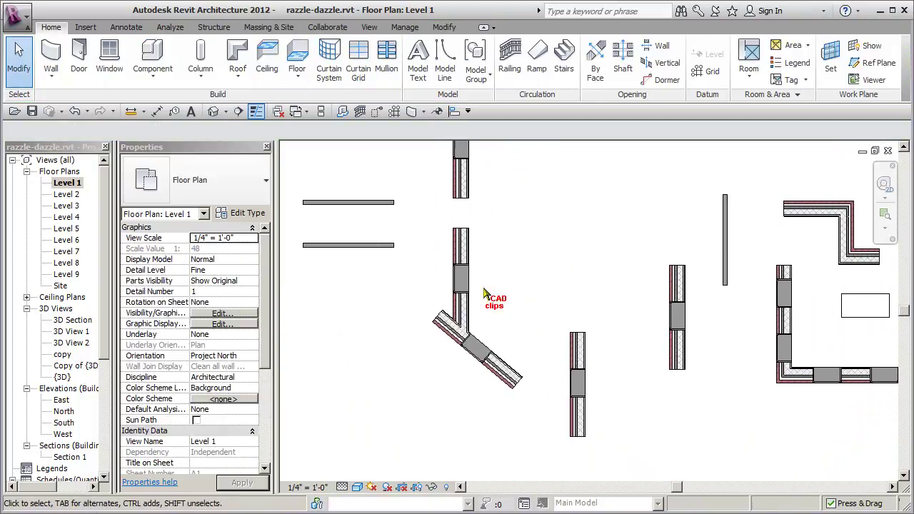
pyautogui.click(466, 256)
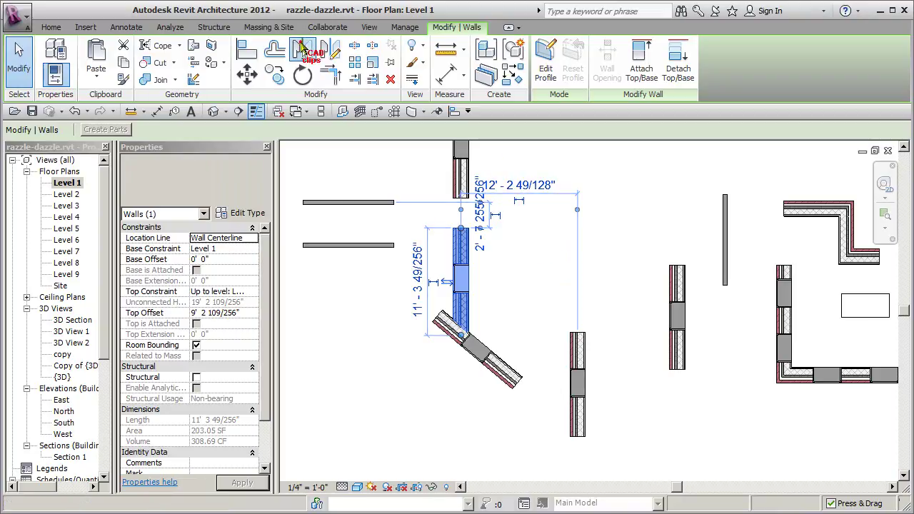
pyautogui.click(302, 49)
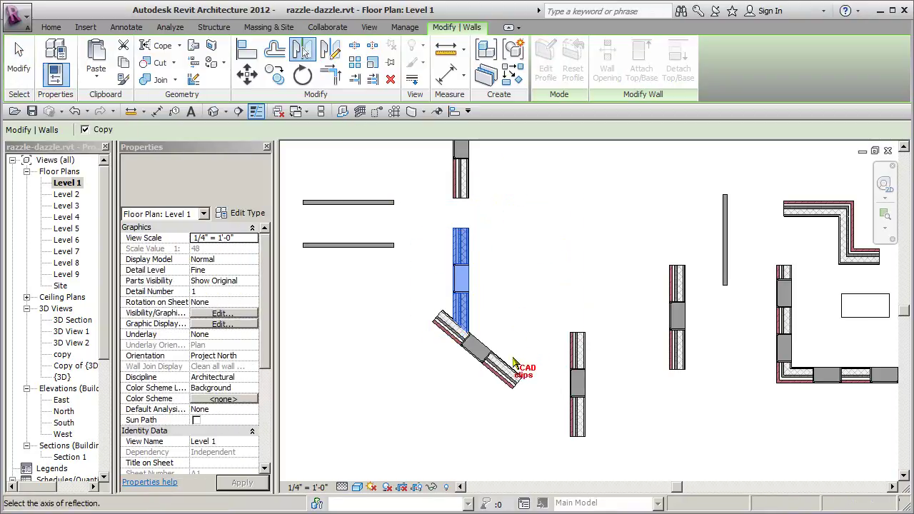
pyautogui.click(500, 375)
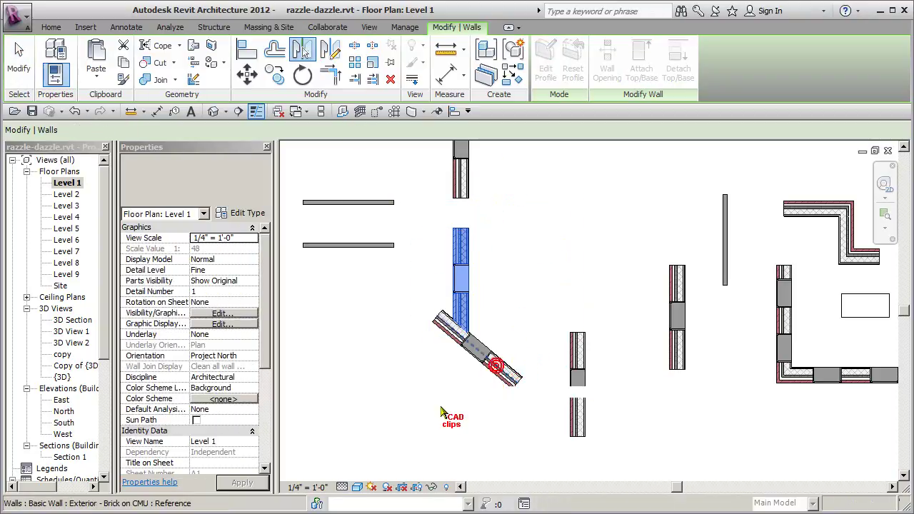
pyautogui.click(523, 314)
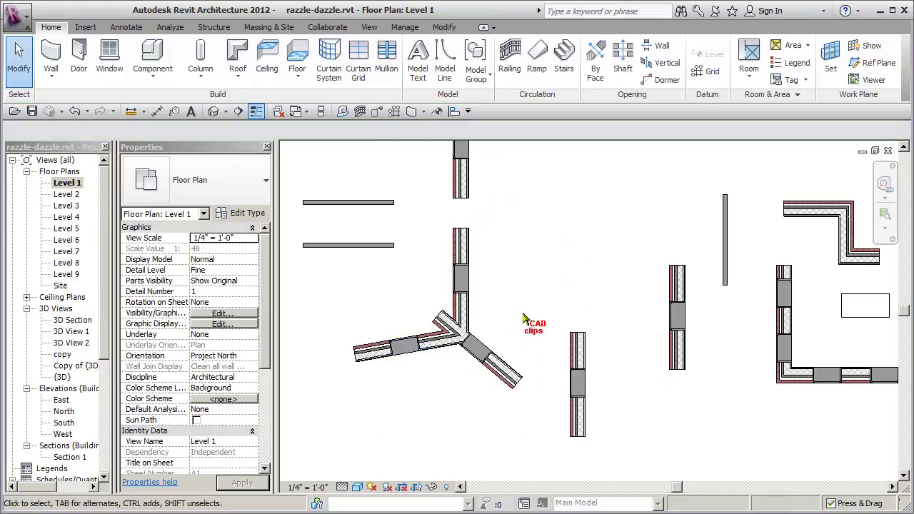
# Slide the window along the diagonal brick wall, away from the three-wall junction.
pyautogui.click(484, 352)
pyautogui.moveTo(484, 351); pyautogui.dragTo(528, 328)
pyautogui.click(526, 318)
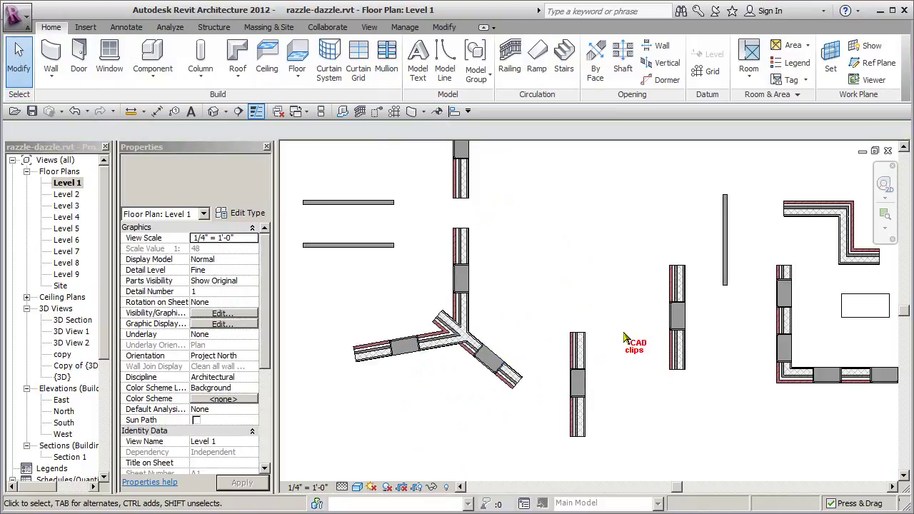
pyautogui.moveTo(622, 343); pyautogui.dragTo(546, 346, button='middle')
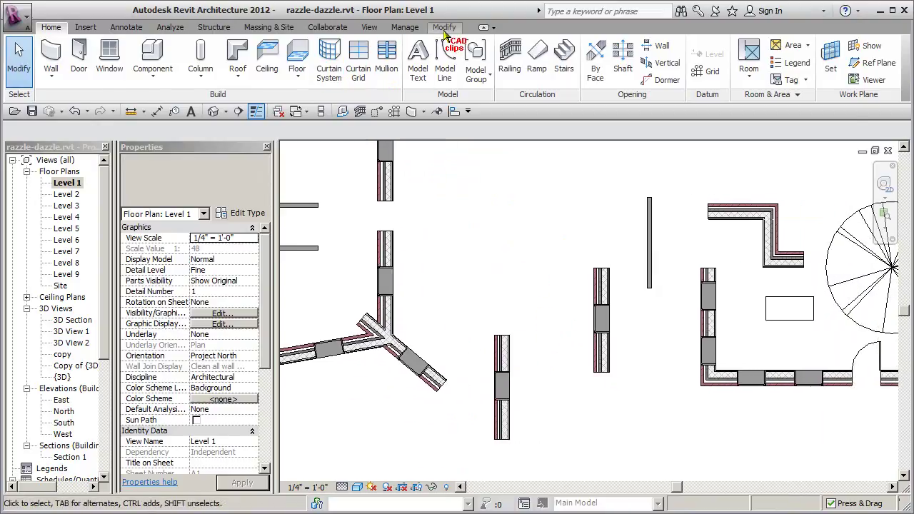
pyautogui.click(444, 27)
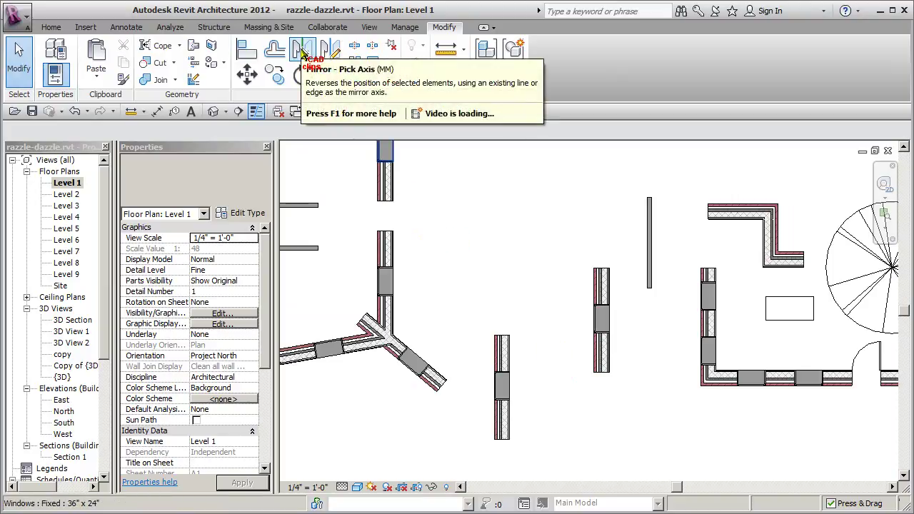
pyautogui.moveTo(690, 189); pyautogui.dragTo(598, 306)
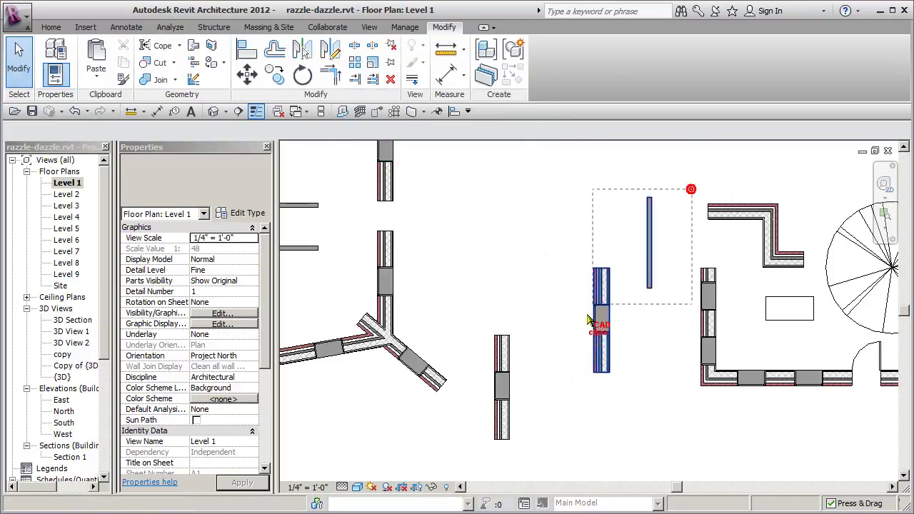
pyautogui.moveTo(574, 355); pyautogui.dragTo(575, 357)
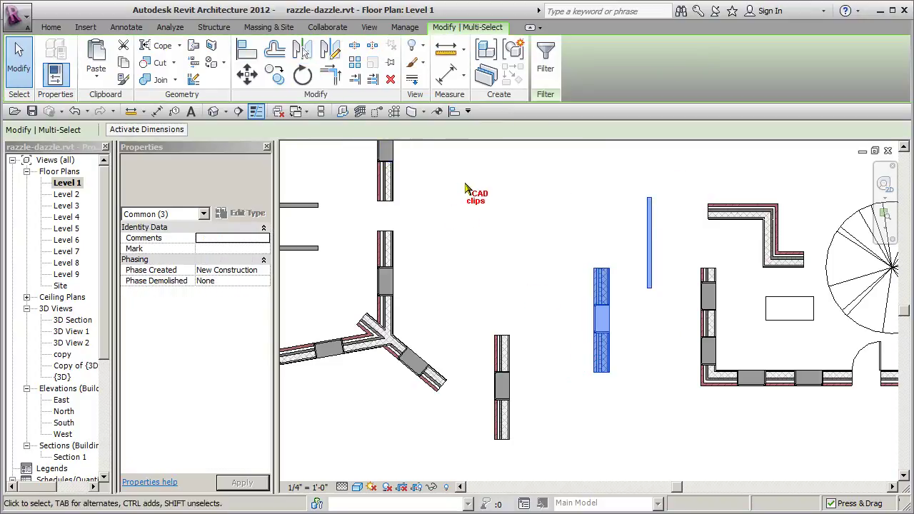
pyautogui.press('Escape')
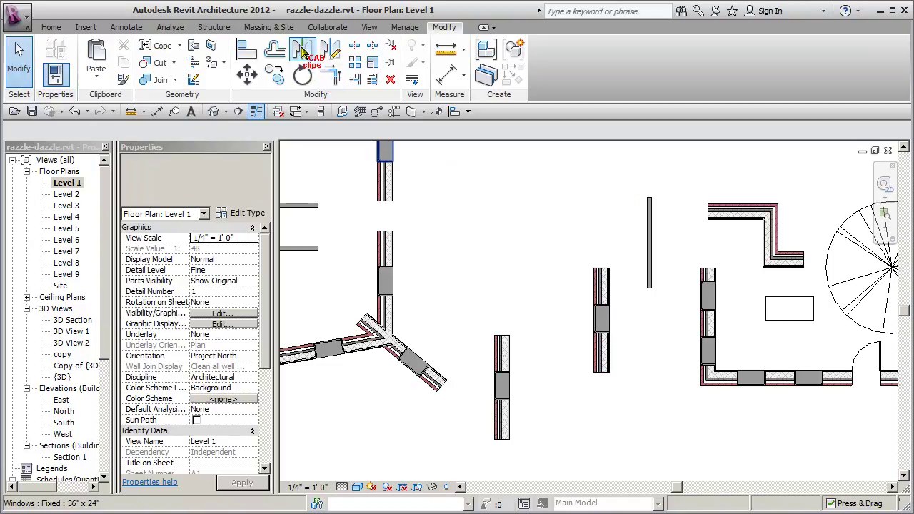
# Mirror a copy of the stepped wall, the small rectangle and the tree about the centerline of the horizontal brick wall below them.
pyautogui.click(301, 48)
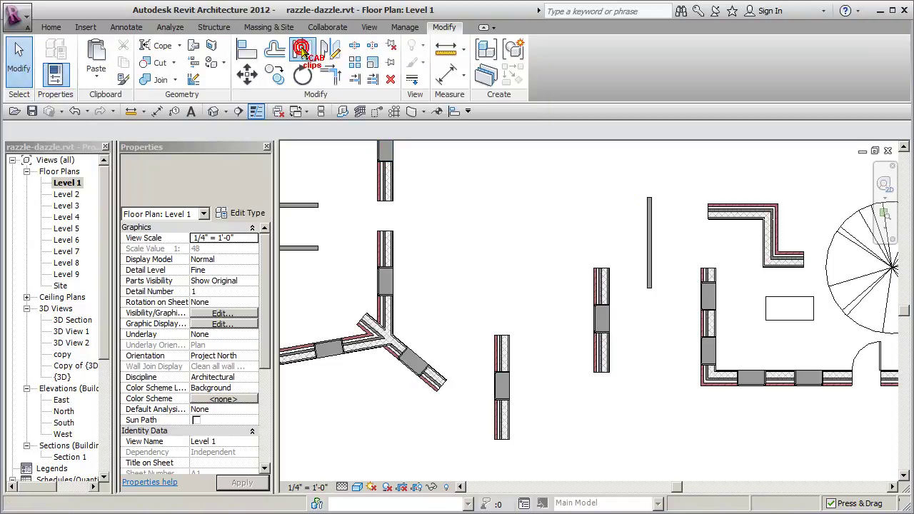
pyautogui.scroll(-3, 476, 214)
pyautogui.moveTo(542, 259); pyautogui.dragTo(476, 255, button='middle')
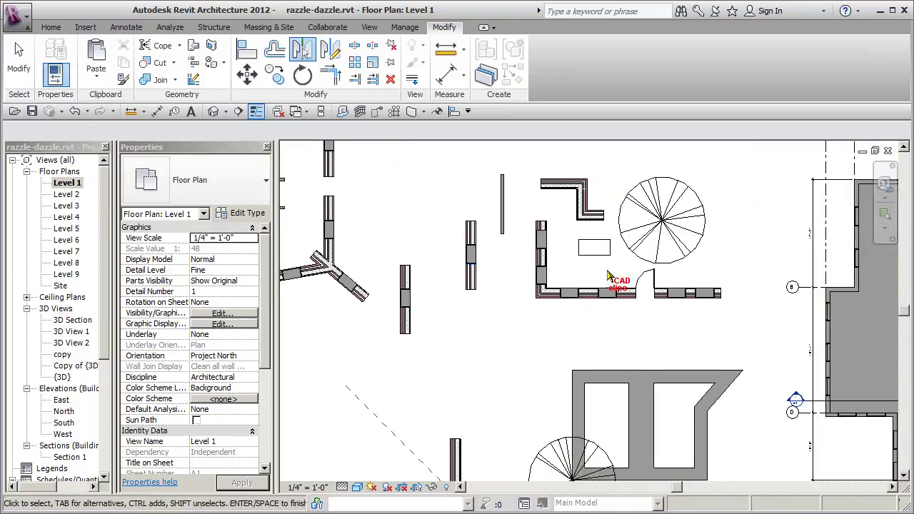
pyautogui.moveTo(554, 275); pyautogui.dragTo(513, 289, button='middle')
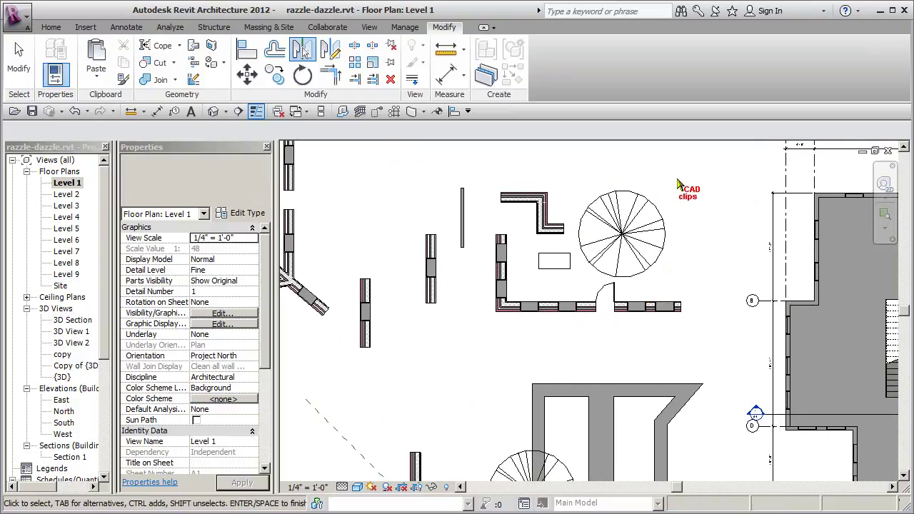
pyautogui.moveTo(705, 169); pyautogui.dragTo(535, 272)
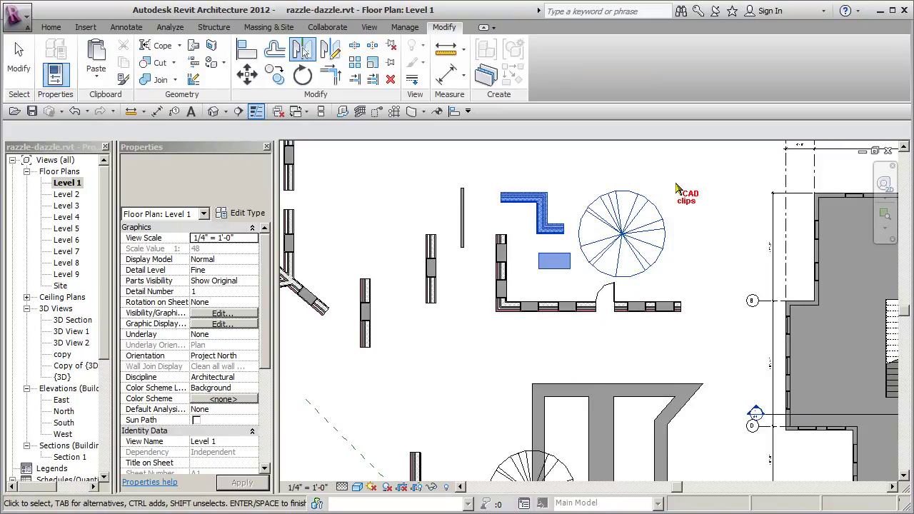
pyautogui.press('Return')
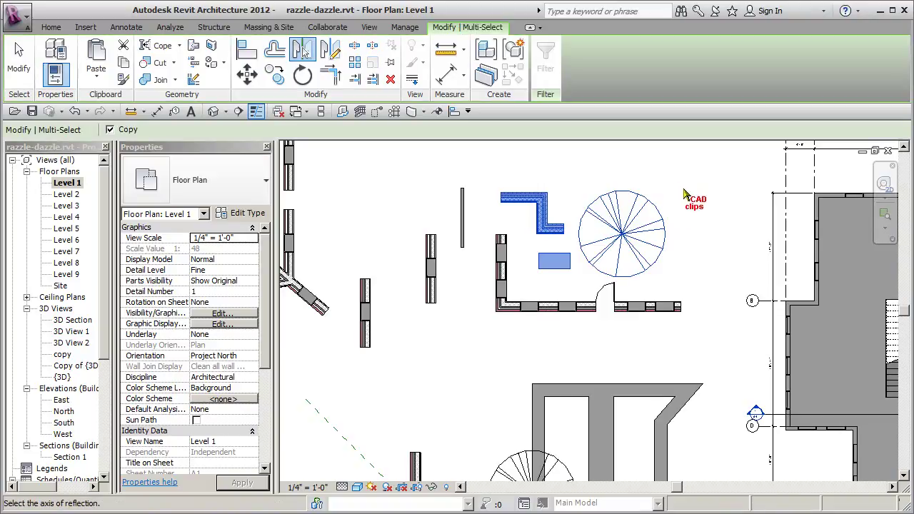
pyautogui.click(550, 307)
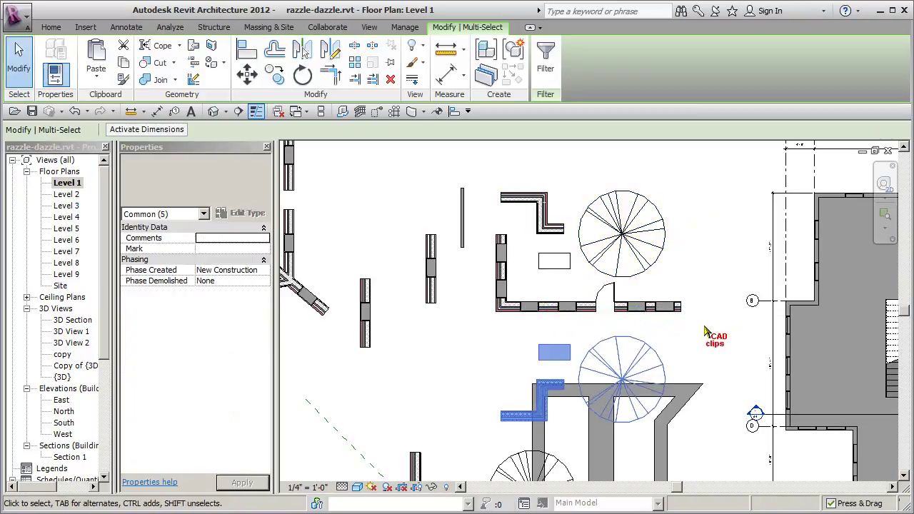
# Nudge the mirrored stepped wall, rectangle and tree to the left until they are clear of the floor slab.
pyautogui.moveTo(690, 342); pyautogui.dragTo(698, 318, button='middle')
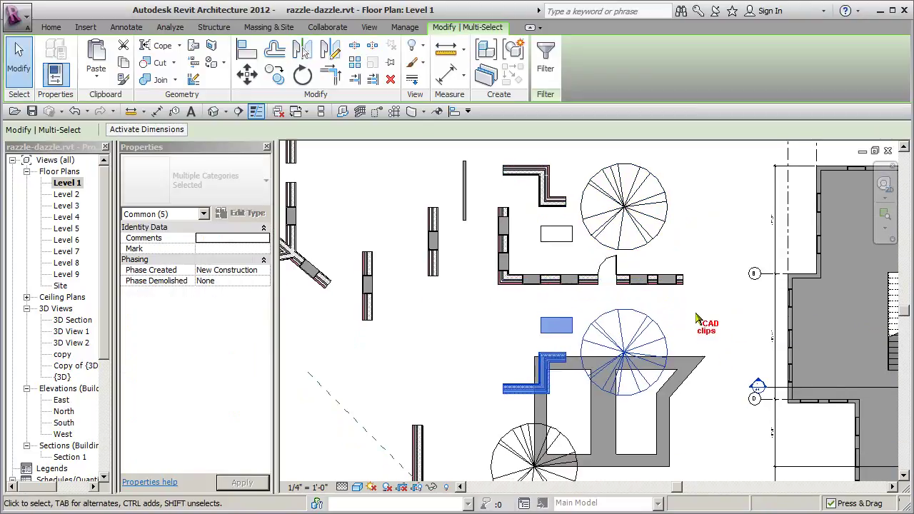
pyautogui.press('Left')
pyautogui.press('Left')
pyautogui.press('Left')
pyautogui.press('Left')
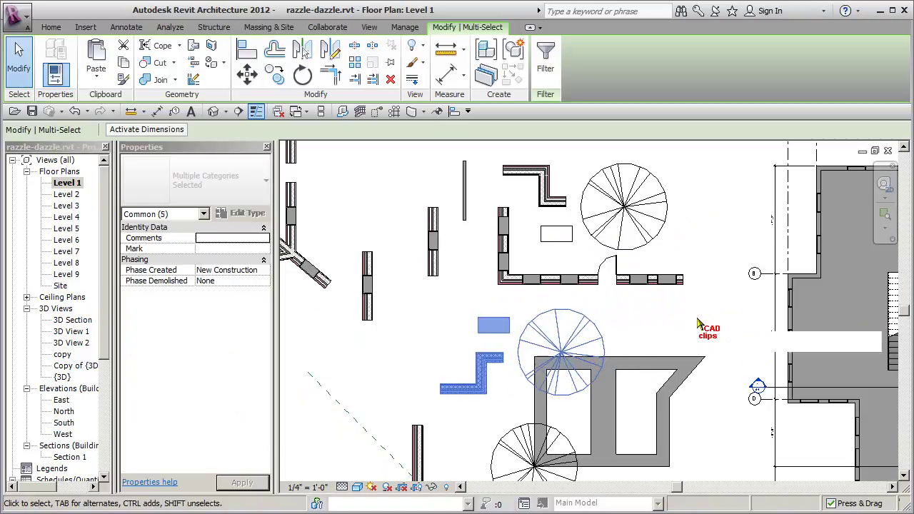
pyautogui.press('Left')
pyautogui.press('Left')
pyautogui.press('Left')
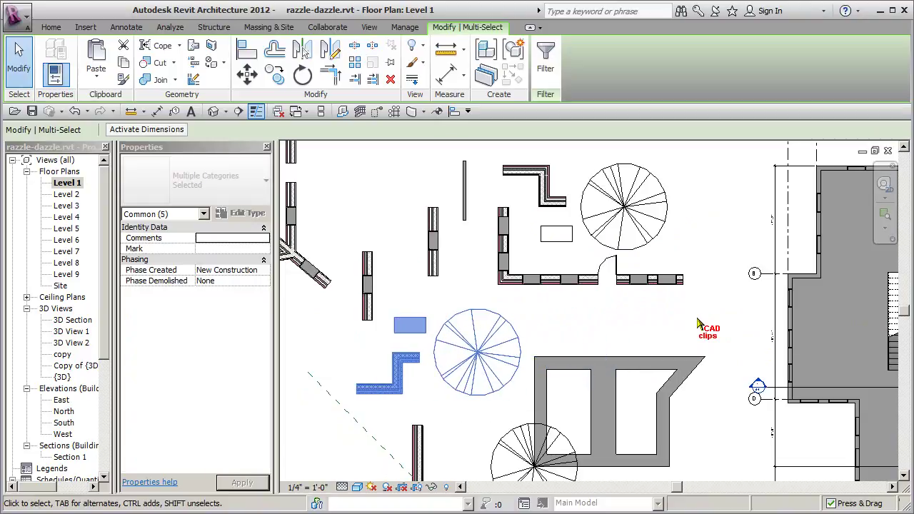
pyautogui.press('Escape')
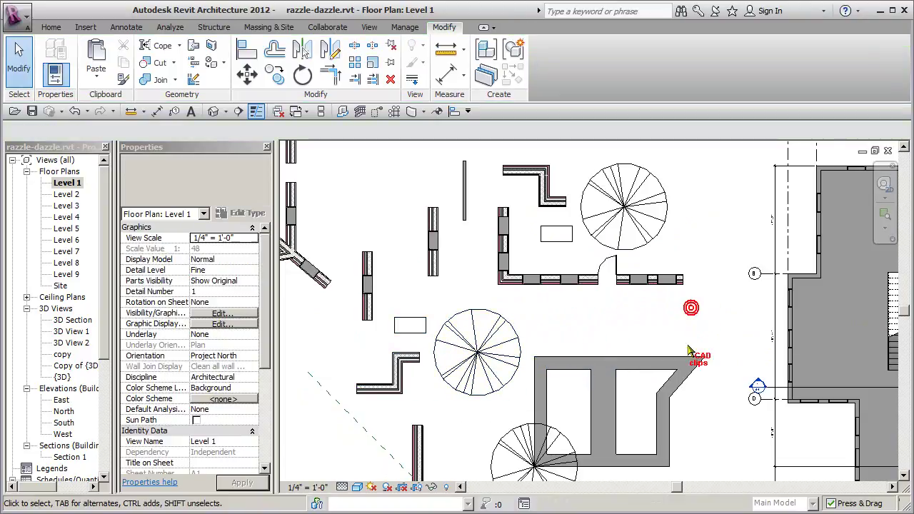
pyautogui.moveTo(690, 317); pyautogui.dragTo(673, 300, button='middle')
pyautogui.click(671, 321)
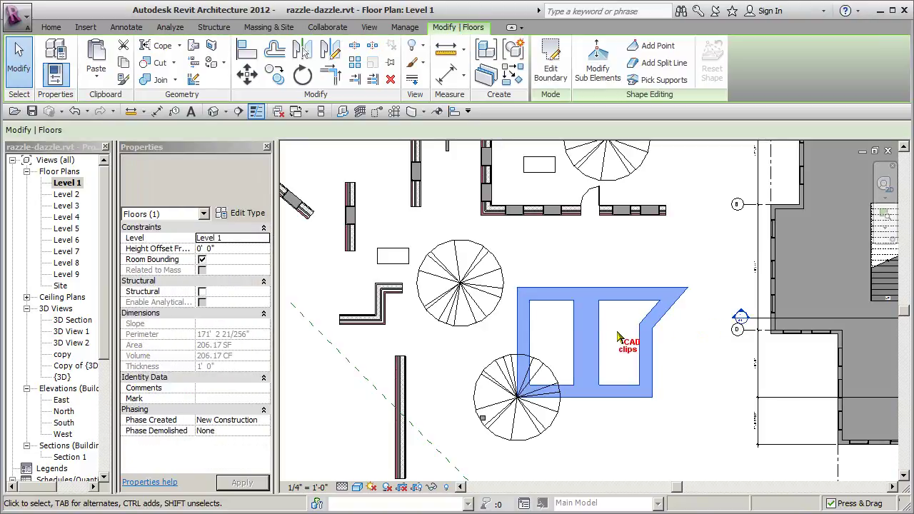
pyautogui.press('Escape')
pyautogui.scroll(-3, 657, 350)
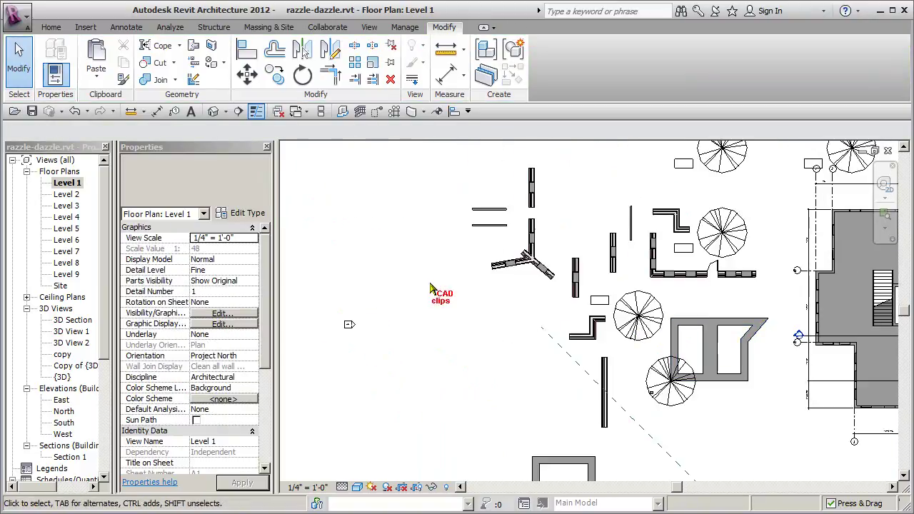
# Open the Level 2 floor plan and start editing the footprint of the small roof beside the mirrored floors.
pyautogui.doubleClick(66, 194)
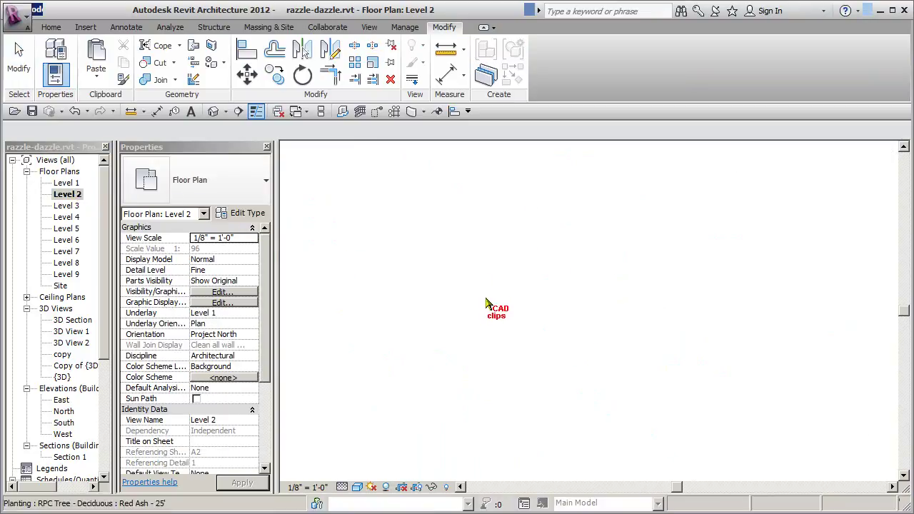
pyautogui.scroll(4, 473, 386)
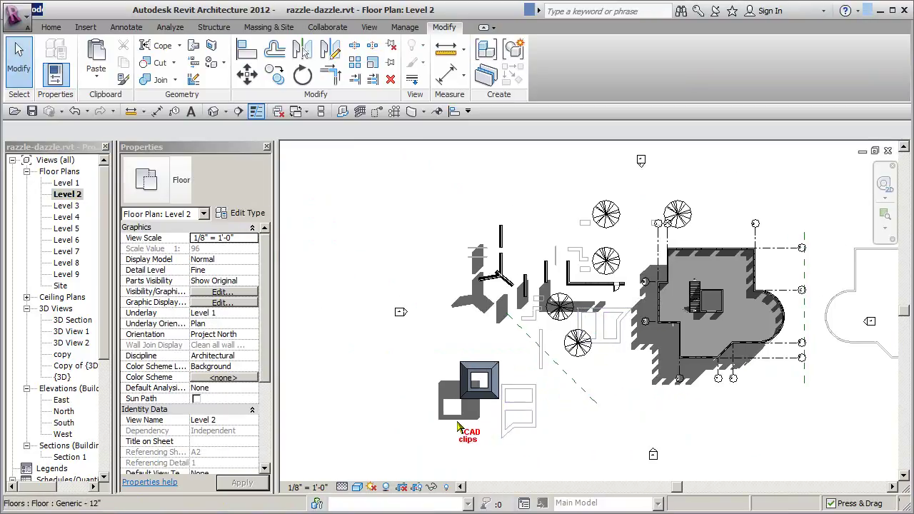
pyautogui.scroll(2, 477, 418)
pyautogui.click(527, 336)
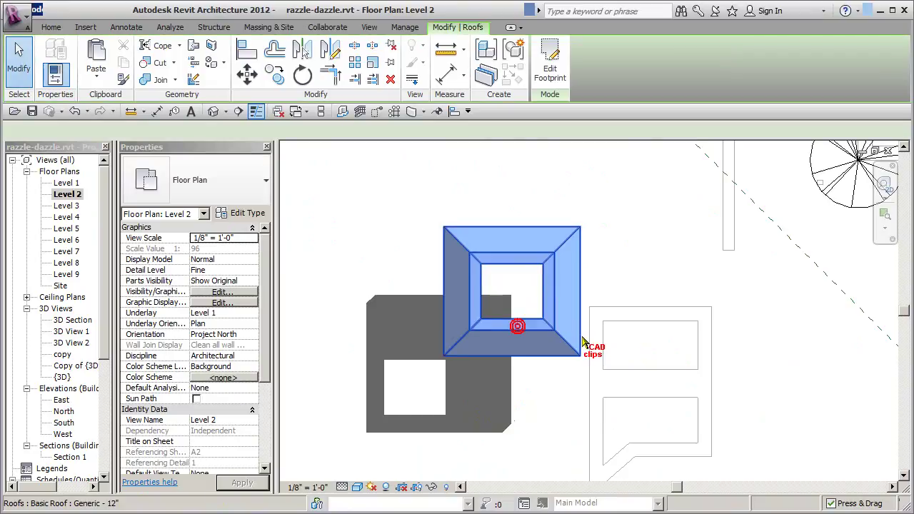
pyautogui.click(549, 72)
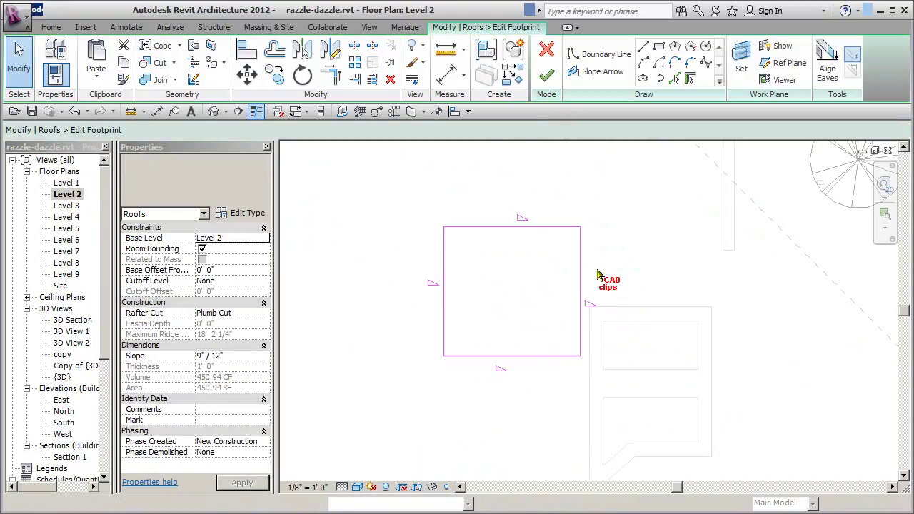
# Replace the footprint's straight right edge with a semicircular boundary arc of 9' - 3" radius joining its two corners.
pyautogui.click(643, 63)
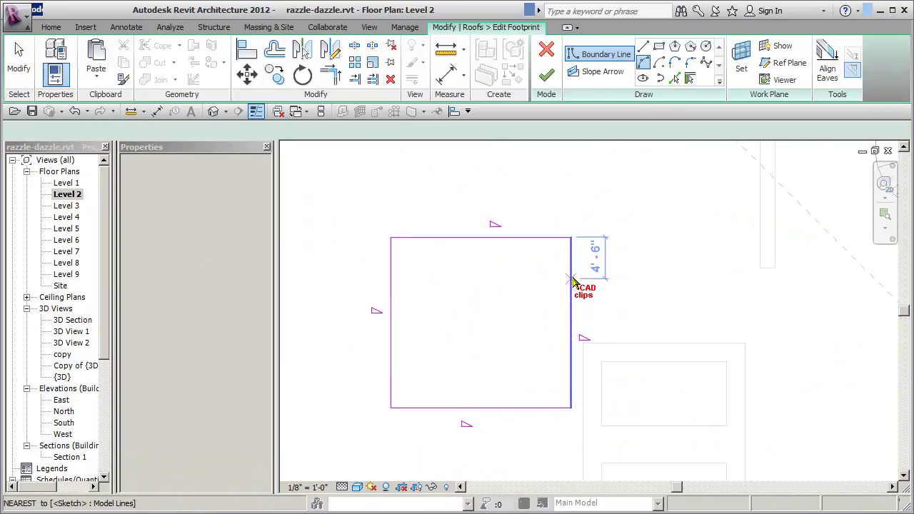
pyautogui.click(571, 237)
pyautogui.click(572, 410)
pyautogui.click(660, 320)
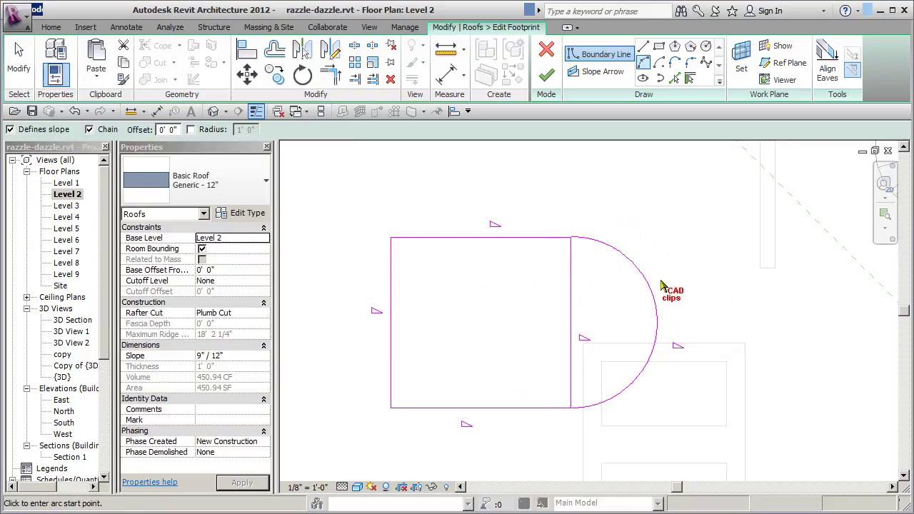
pyautogui.press('Escape')
pyautogui.press('Escape')
pyautogui.click(570, 286)
pyautogui.press('Delete')
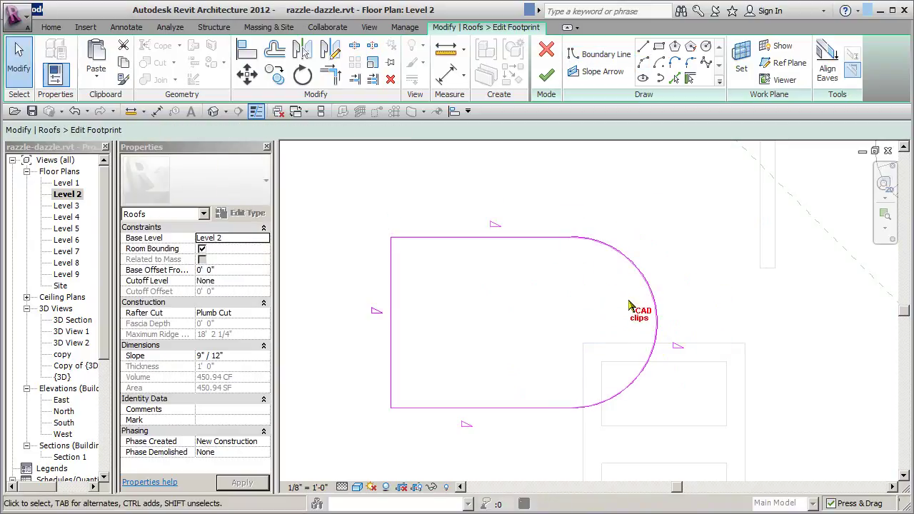
# Mirror a copy of the boundary arc about a vertical axis drawn from the midpoint of the footprint's upper edge.
pyautogui.click(653, 296)
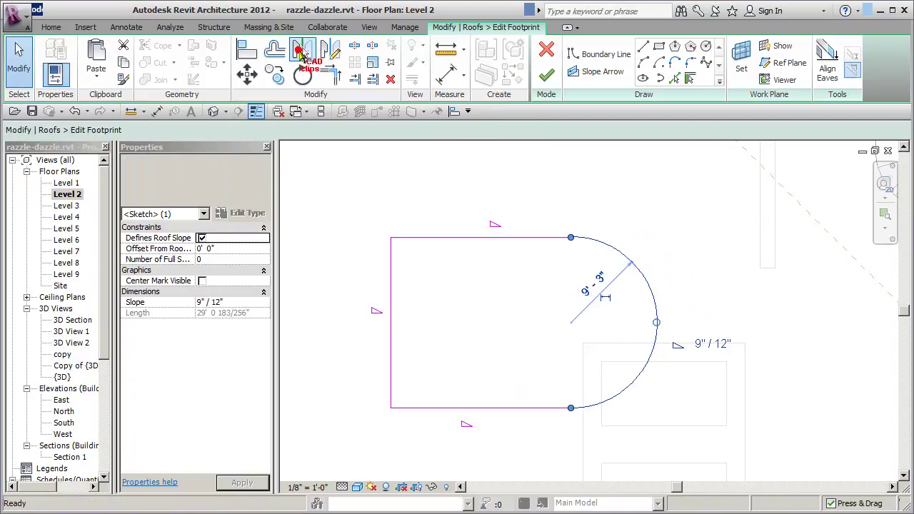
pyautogui.click(301, 52)
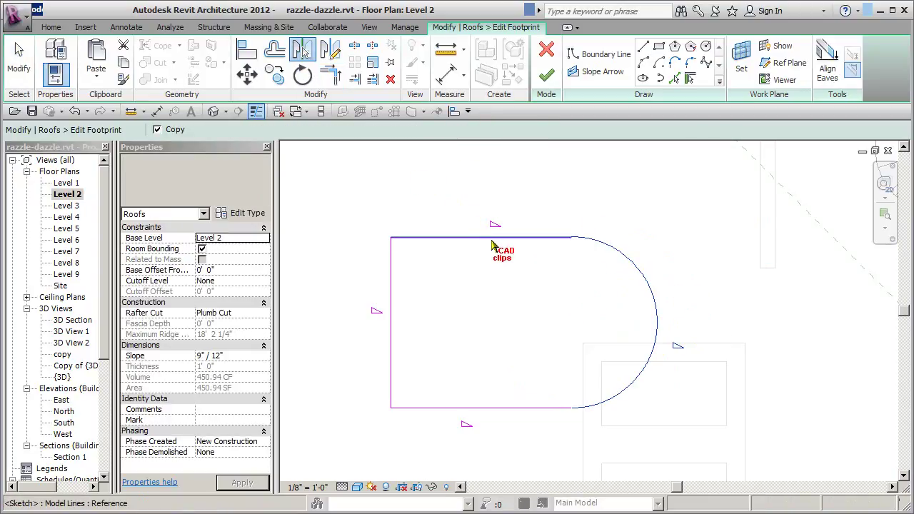
pyautogui.click(330, 52)
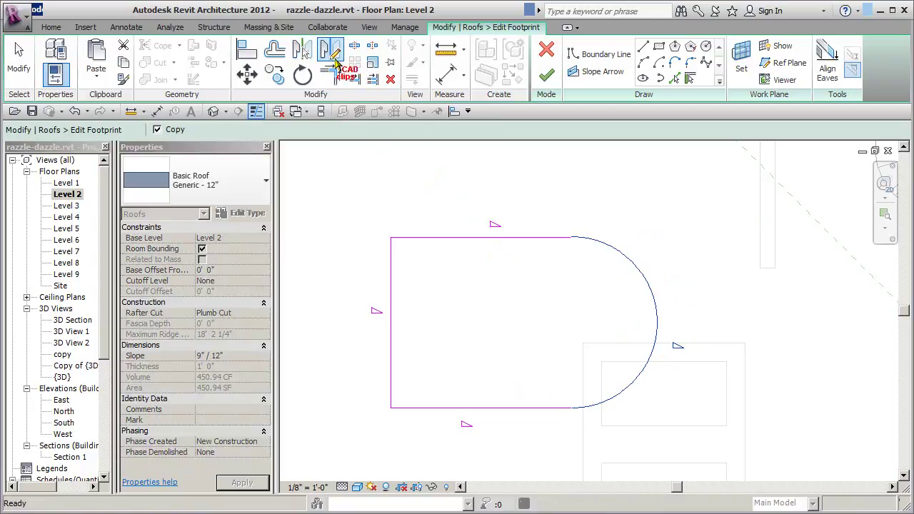
pyautogui.click(482, 238)
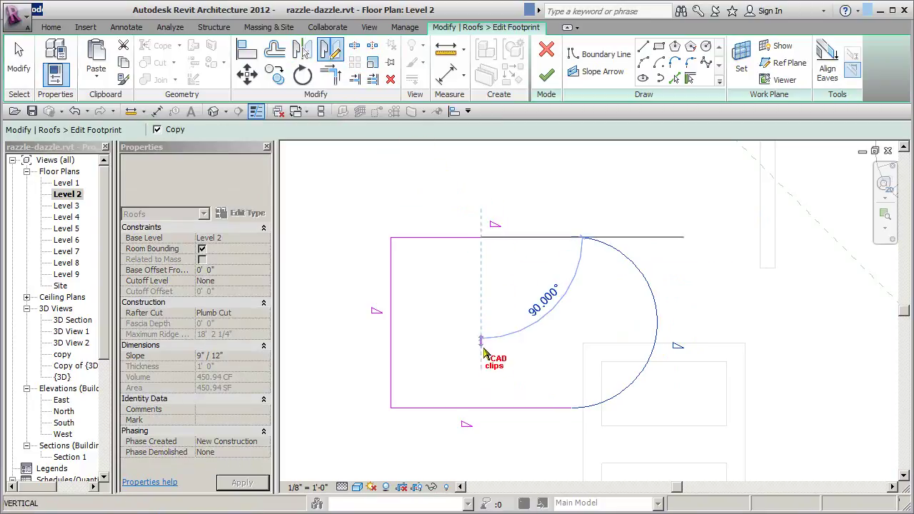
pyautogui.click(485, 431)
# Delete the straight left edge inside the rounded roof footprint.
pyautogui.click(540, 238)
pyautogui.click(428, 266)
pyautogui.click(392, 330)
pyautogui.press('Delete')
pyautogui.click(422, 289)
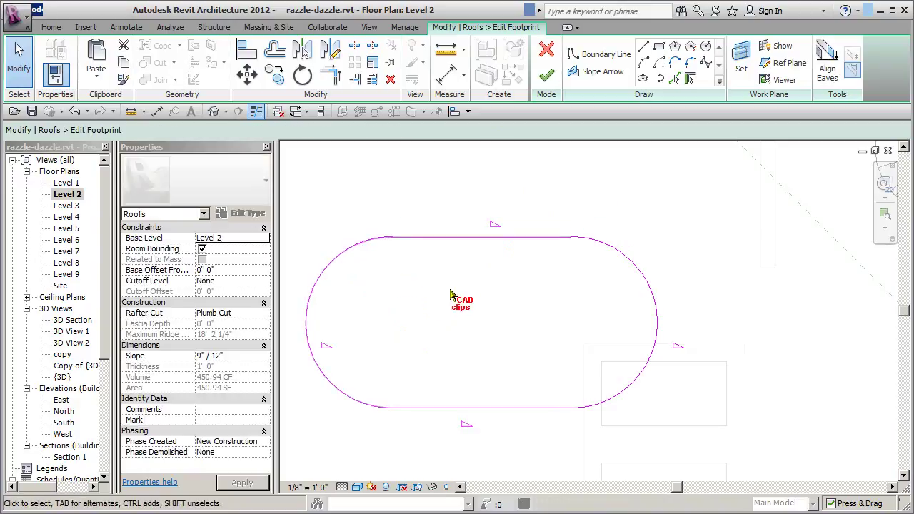
# Resize the rounded footprint by moving its upper edge down to about 15' - 1" high and its left arc inward, leaving straight edges about 14' - 10" long.
pyautogui.scroll(-2, 472, 307)
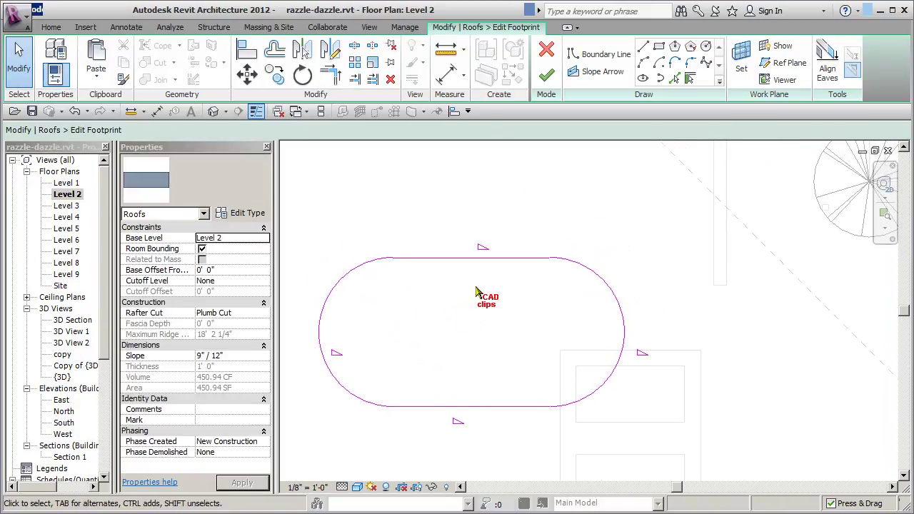
pyautogui.moveTo(476, 259)
pyautogui.mouseDown()
pyautogui.moveTo(476, 300)
pyautogui.moveTo(476, 290)
pyautogui.mouseUp()
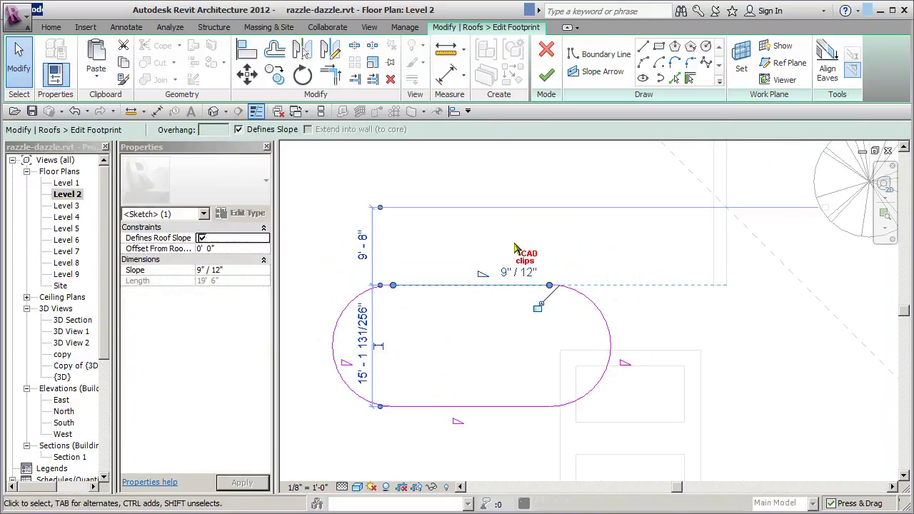
pyautogui.click(520, 248)
pyautogui.moveTo(514, 276); pyautogui.dragTo(538, 250, button='middle')
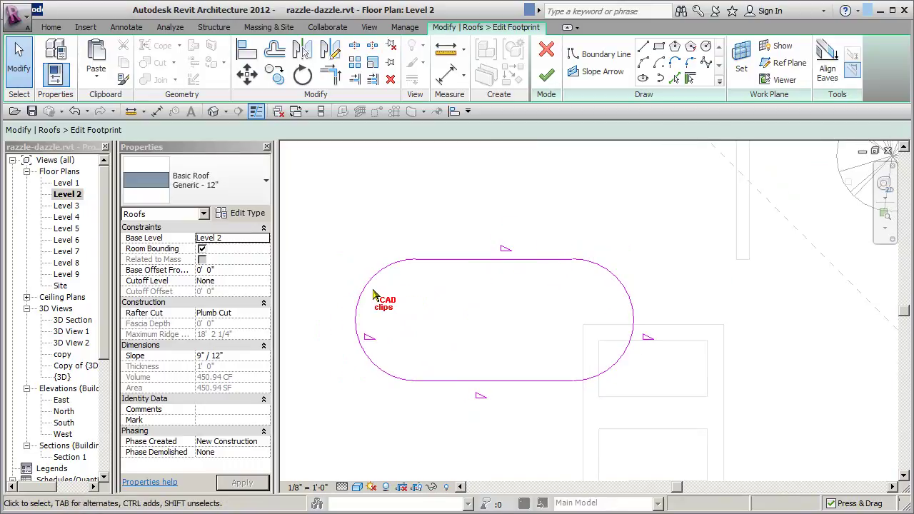
pyautogui.moveTo(363, 300); pyautogui.dragTo(400, 302)
pyautogui.click(519, 306)
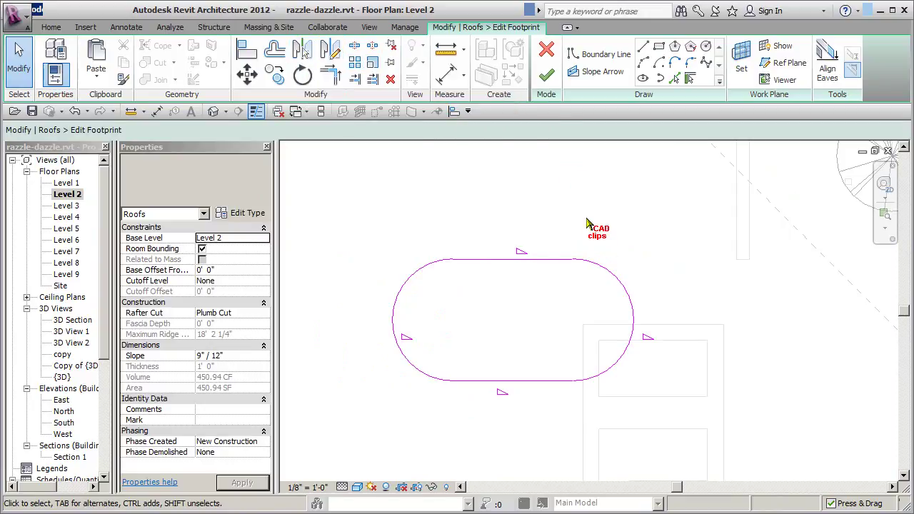
# Mirror a copy of the footprint's lower straight edge about its upper straight edge.
pyautogui.click(537, 382)
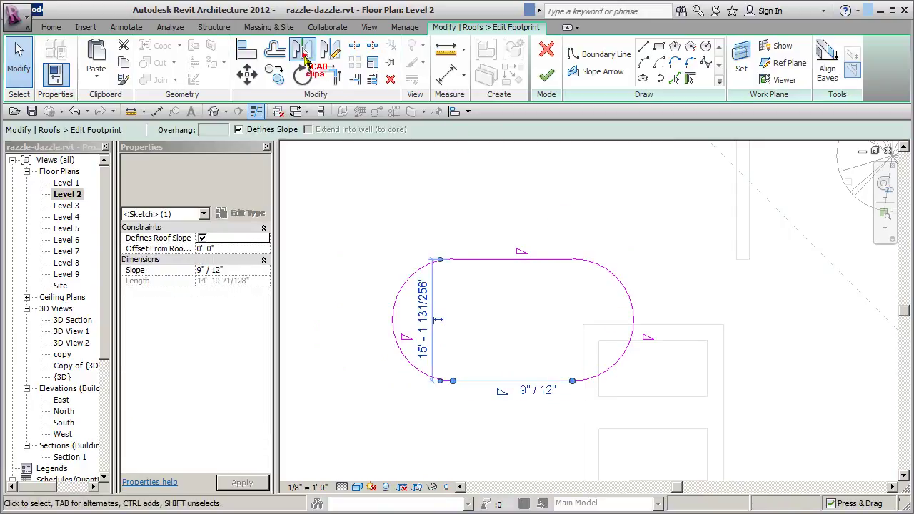
pyautogui.click(304, 52)
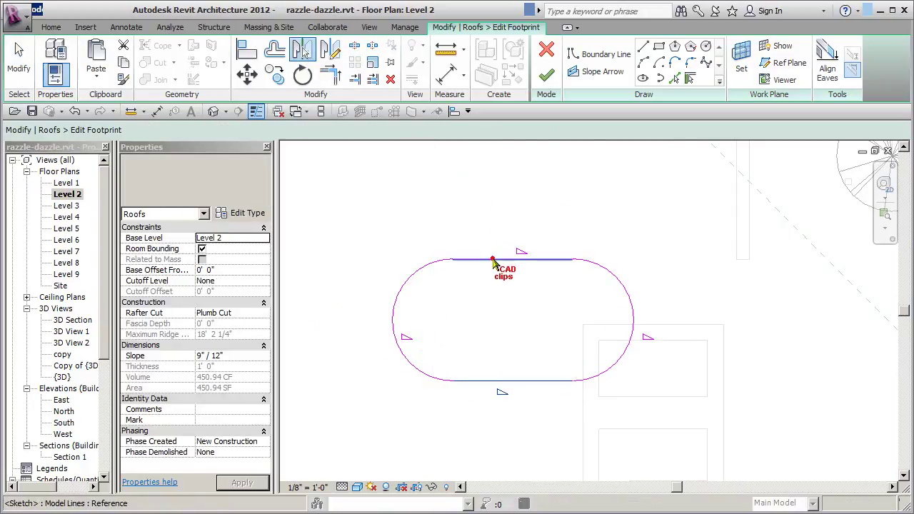
pyautogui.click(550, 260)
pyautogui.moveTo(629, 233); pyautogui.dragTo(616, 287, button='middle')
pyautogui.click(616, 283)
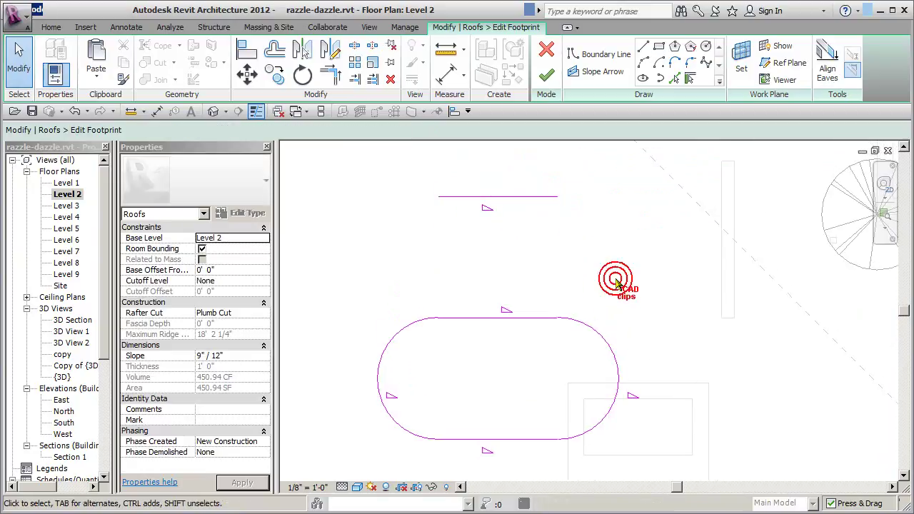
# Sketch boundary lines from the ends of the footprint's upper edge to the mirrored line, enclosing a rectangle above the rounded outline.
pyautogui.click(643, 47)
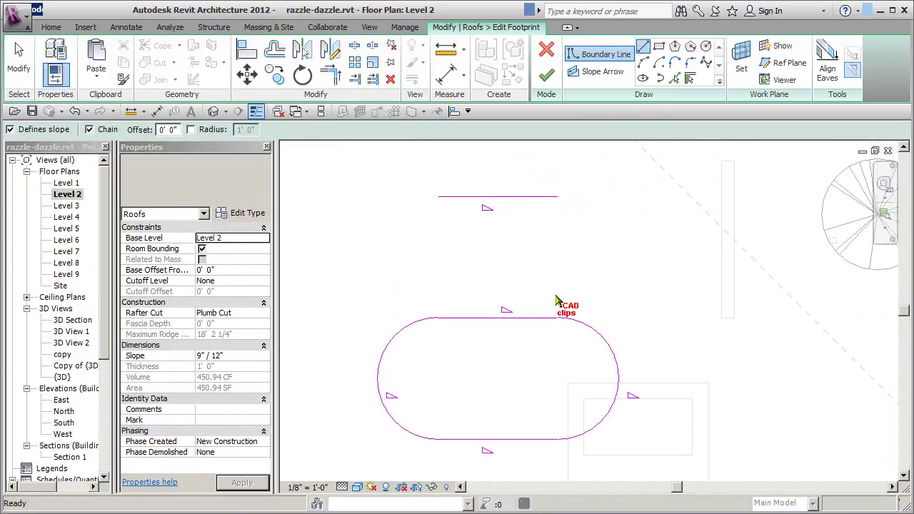
pyautogui.click(557, 318)
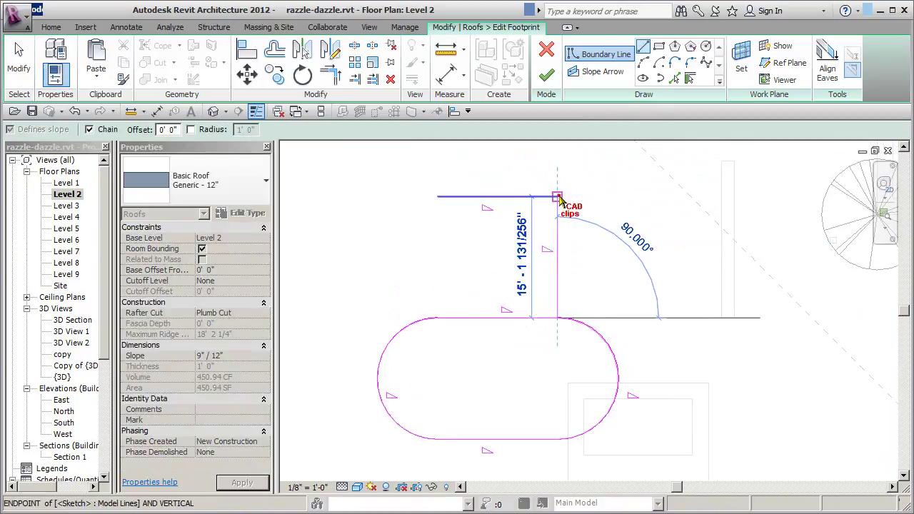
pyautogui.click(557, 196)
pyautogui.click(437, 196)
pyautogui.click(437, 317)
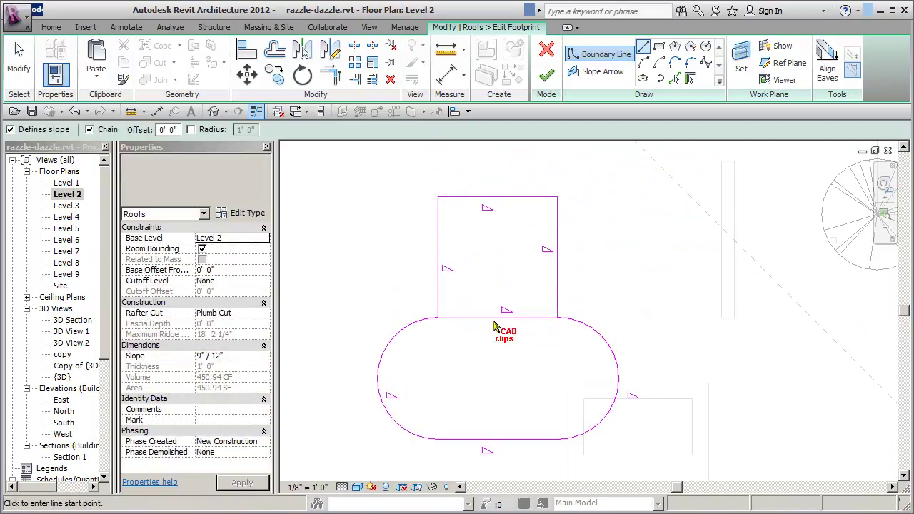
pyautogui.press('Escape')
pyautogui.press('Escape')
# Delete the edge shared by the rectangle and the rounded outline, and finish the roof footprint sketch.
pyautogui.click(487, 320)
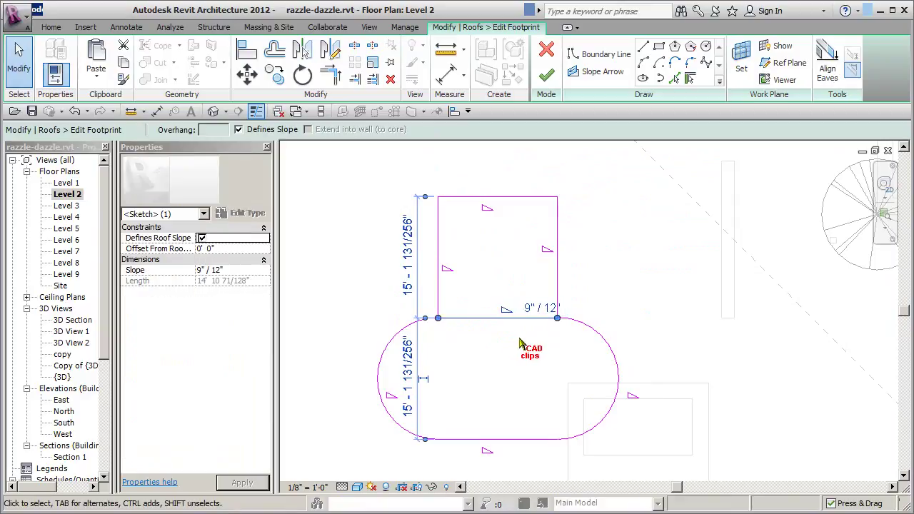
pyautogui.press('Delete')
pyautogui.scroll(-1, 522, 345)
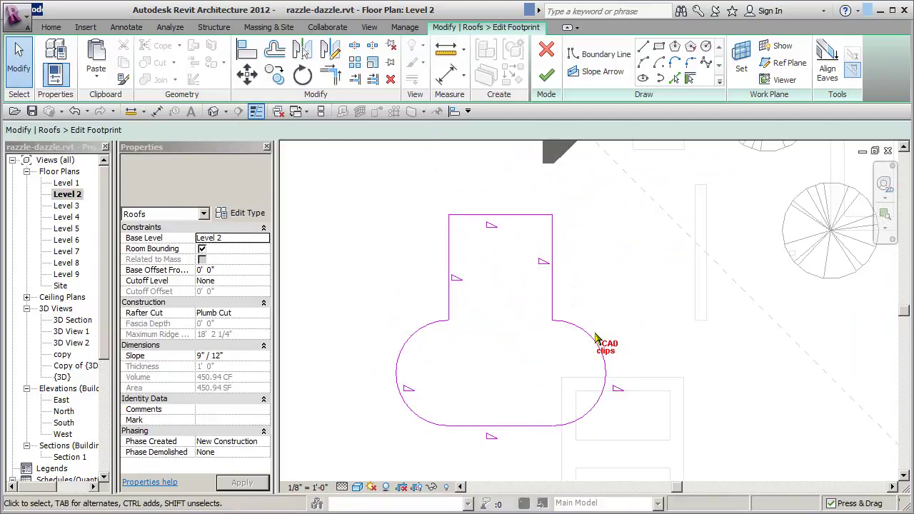
pyautogui.click(547, 79)
pyautogui.click(621, 317)
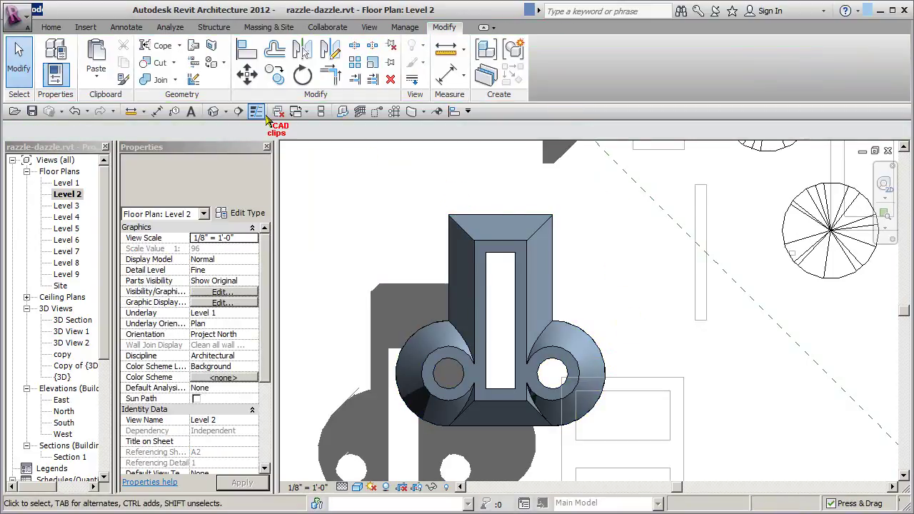
# Examine the reshaped roof among the small walls and trees in the default 3D view.
pyautogui.click(213, 112)
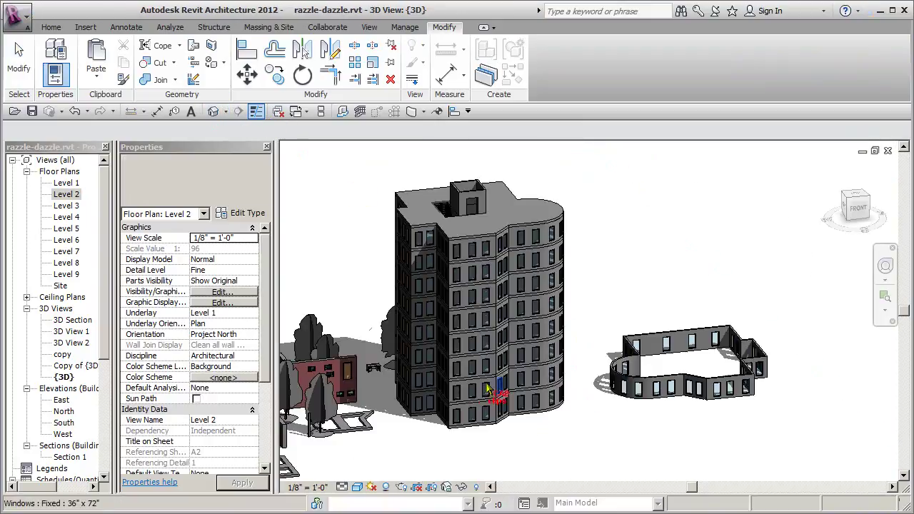
pyautogui.middleClick(622, 350)
pyautogui.keyDown('shift'); pyautogui.moveTo(453, 412); pyautogui.dragTo(528, 407, button='middle'); pyautogui.keyUp('shift')
pyautogui.moveTo(576, 342); pyautogui.dragTo(644, 380, button='middle')
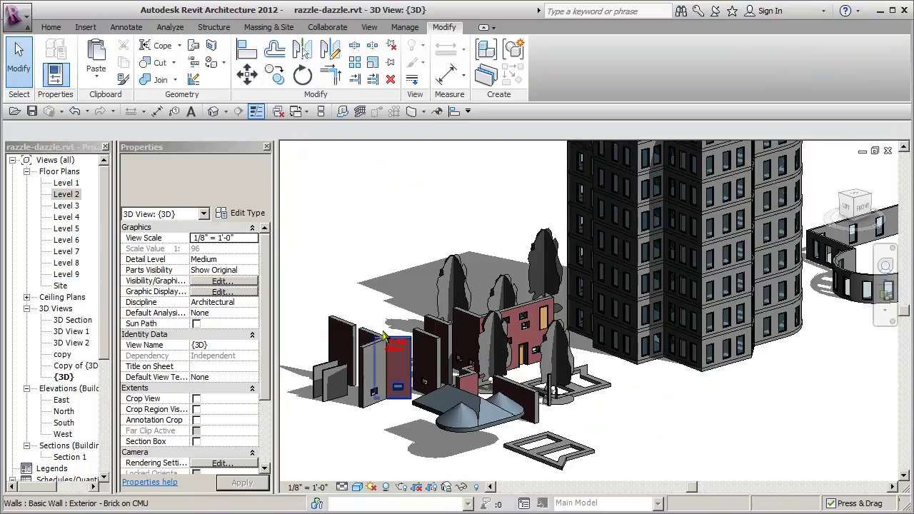
# Open the South elevation and extend its crop region's left edge to take in the small walls beside the tower.
pyautogui.doubleClick(63, 424)
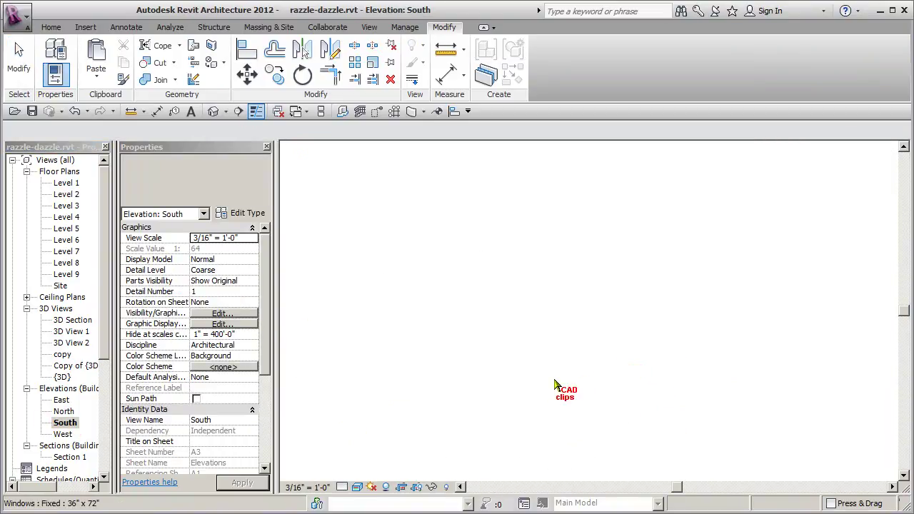
pyautogui.moveTo(480, 413); pyautogui.dragTo(594, 391, button='middle')
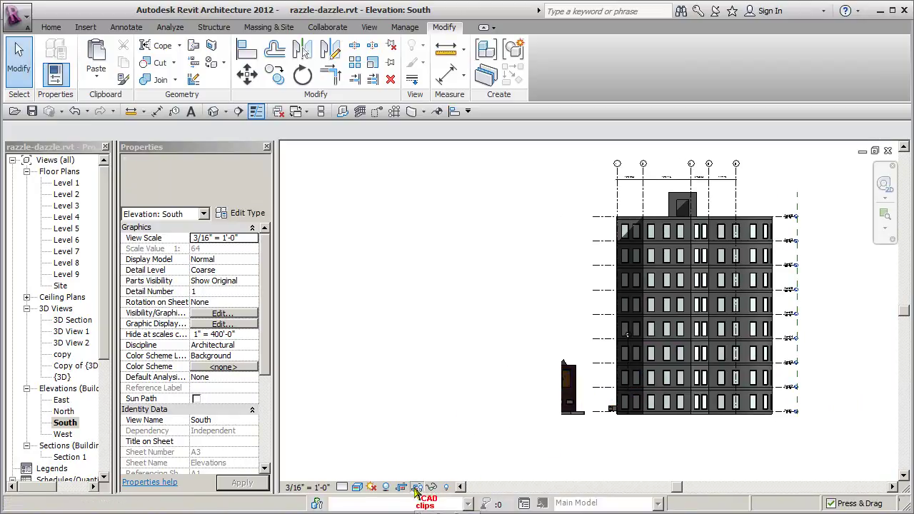
pyautogui.scroll(-3, 571, 417)
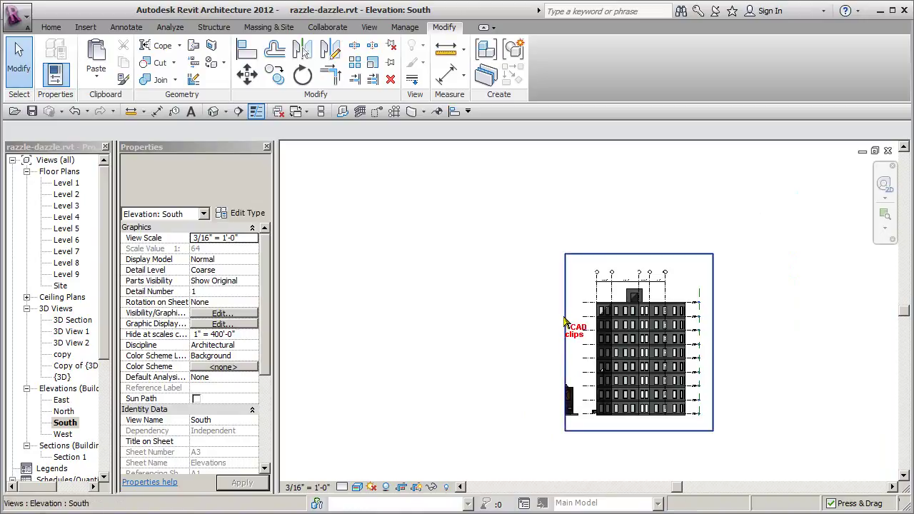
pyautogui.click(565, 344)
pyautogui.moveTo(564, 342); pyautogui.dragTo(413, 342)
pyautogui.moveTo(477, 374); pyautogui.dragTo(485, 382)
# Delete the two Red Ash trees standing in front of the brick wall in the South elevation.
pyautogui.scroll(4, 564, 429)
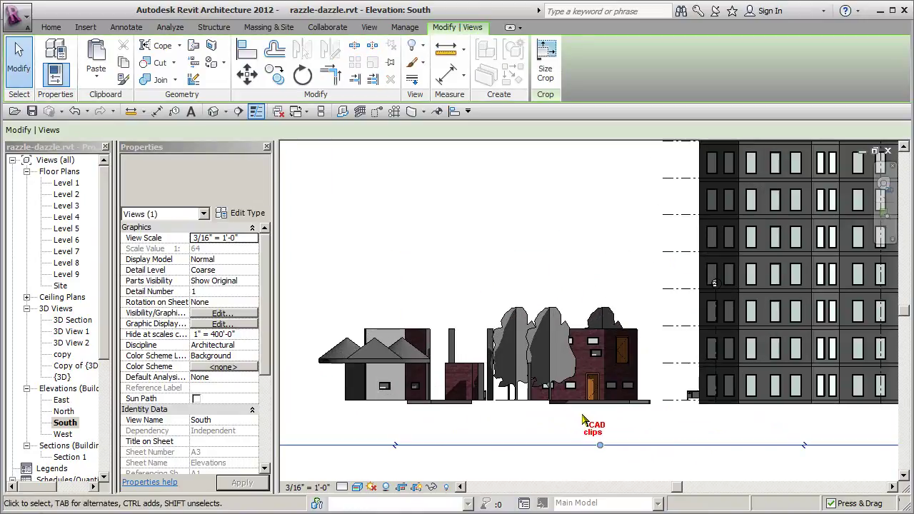
pyautogui.scroll(4, 580, 421)
pyautogui.moveTo(577, 386); pyautogui.dragTo(565, 423, button='middle')
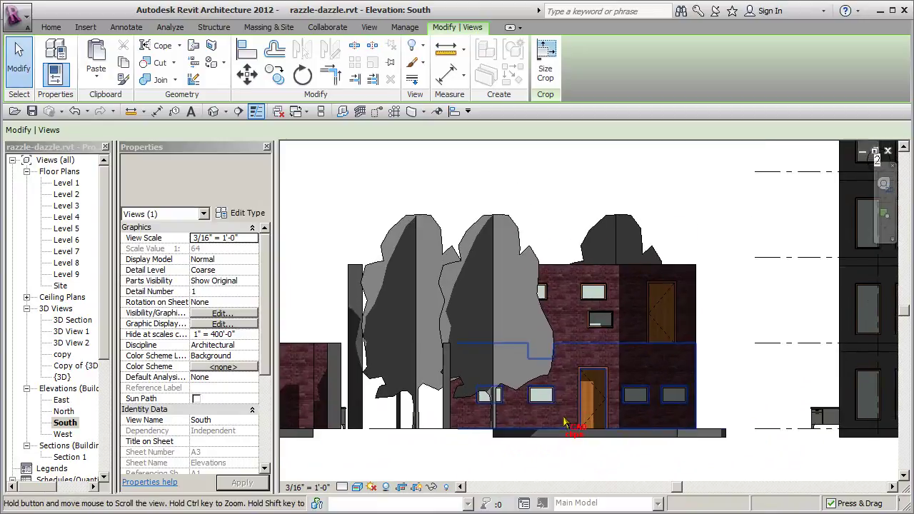
pyautogui.scroll(1, 539, 259)
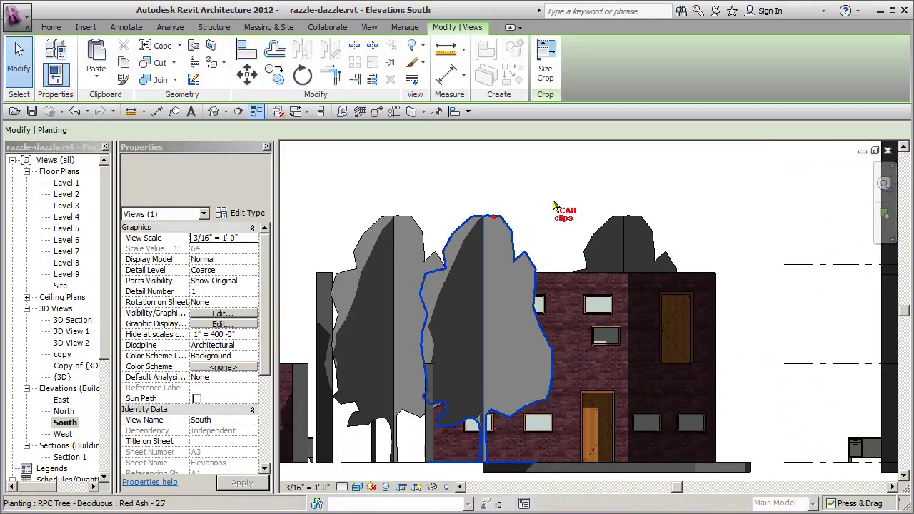
pyautogui.click(504, 220)
pyautogui.press('Delete')
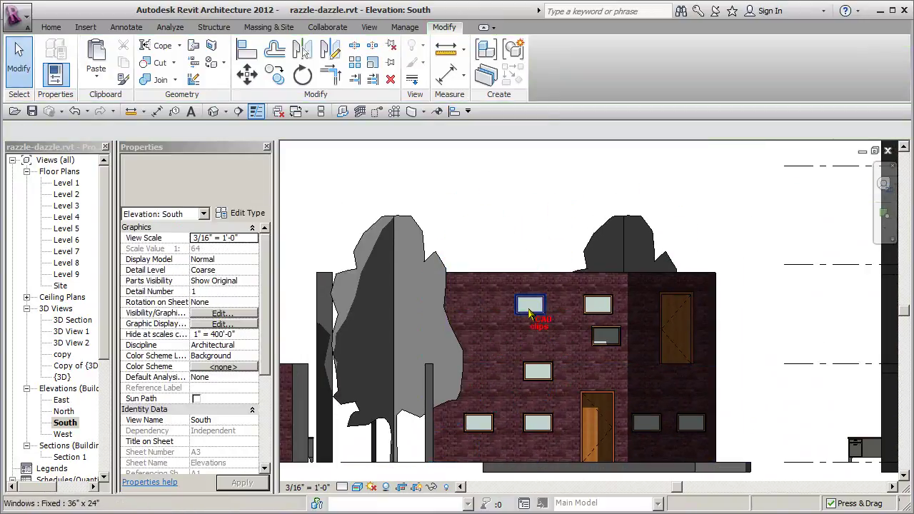
pyautogui.scroll(2, 529, 314)
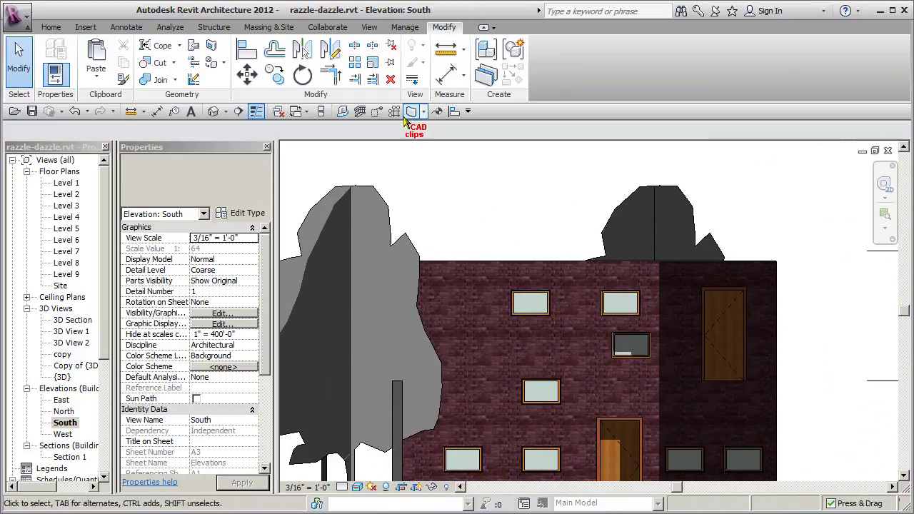
pyautogui.moveTo(448, 192); pyautogui.dragTo(510, 174, button='middle')
pyautogui.hotkey('ctrl', 'z')
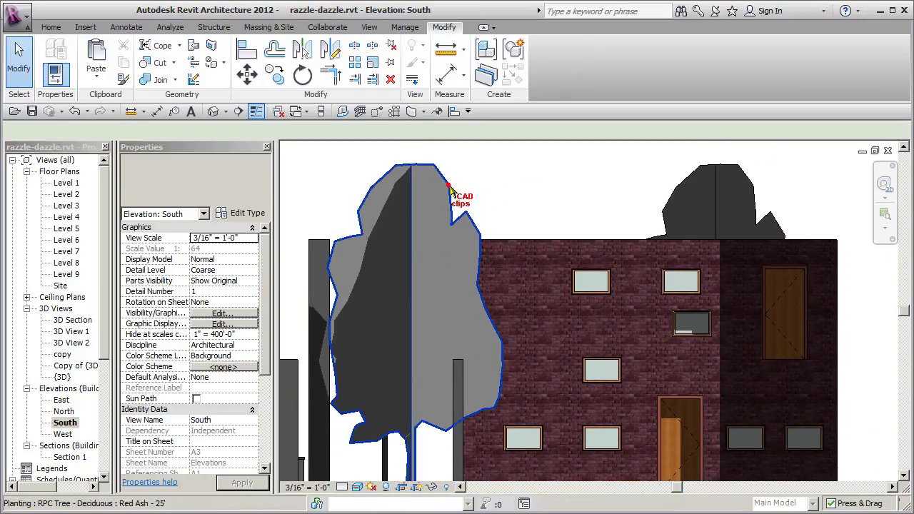
pyautogui.click(453, 196)
pyautogui.press('Delete')
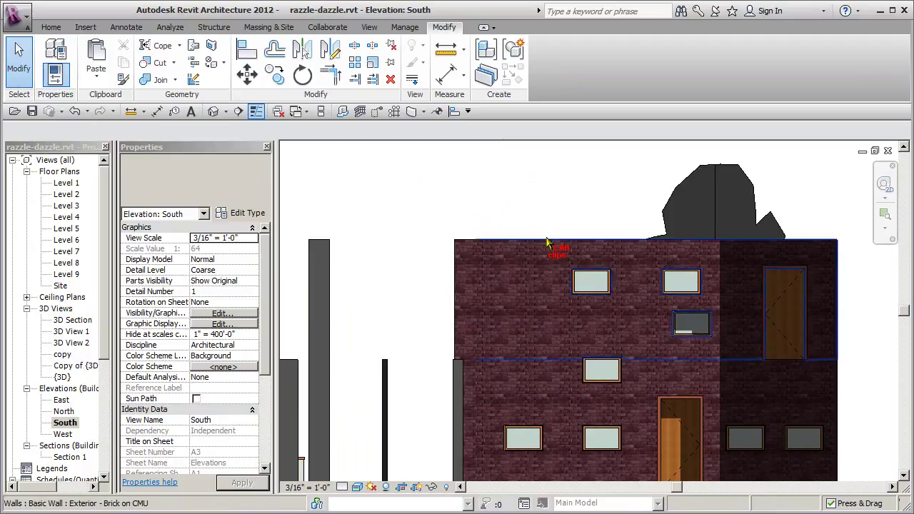
# Mirror a copy of the upper-storey brick wall with its windows and door about the crossing wall at its left end.
pyautogui.click(571, 214)
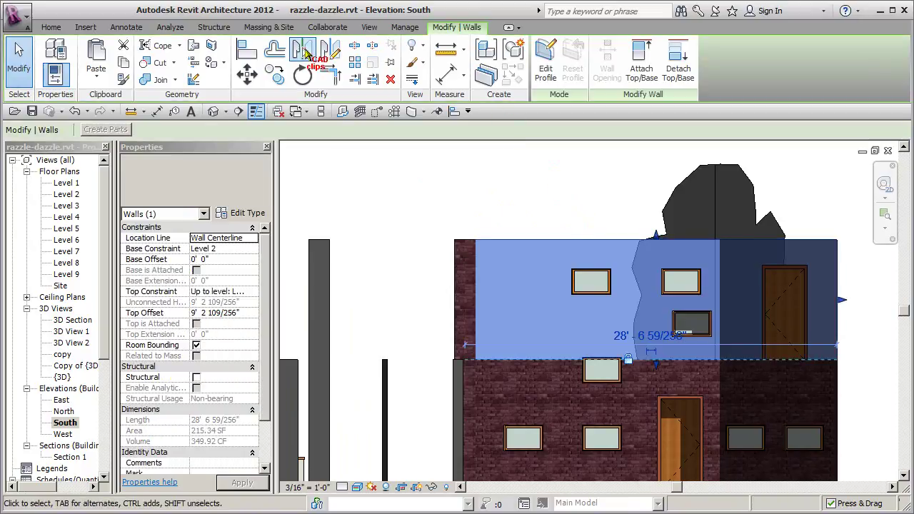
pyautogui.click(303, 50)
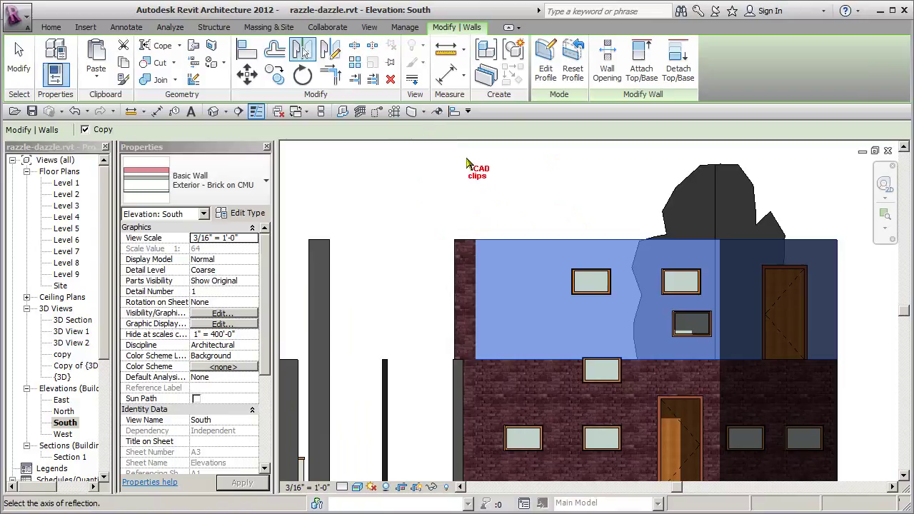
pyautogui.click(466, 266)
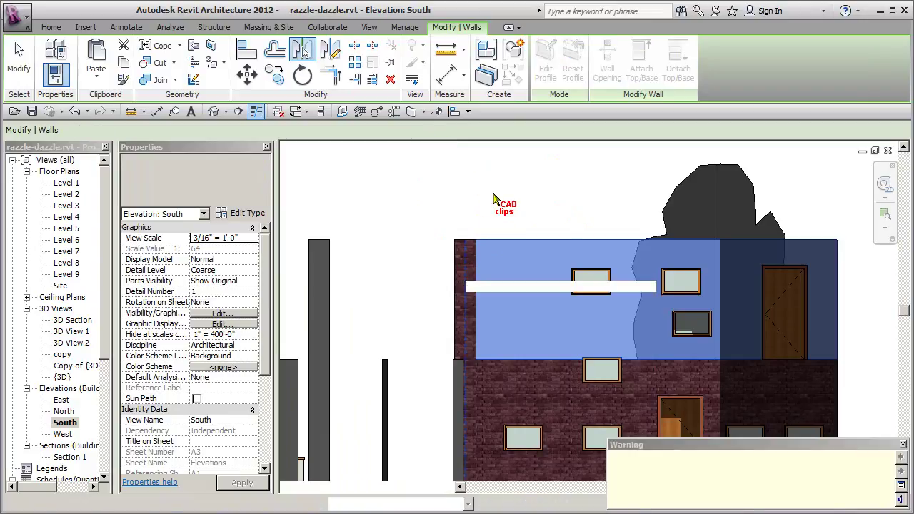
pyautogui.click(493, 197)
# Examine the mirrored upper wall and its openings in the South elevation and from several angles in 3D.
pyautogui.moveTo(469, 215); pyautogui.dragTo(567, 197, button='middle')
pyautogui.scroll(-1, 555, 205)
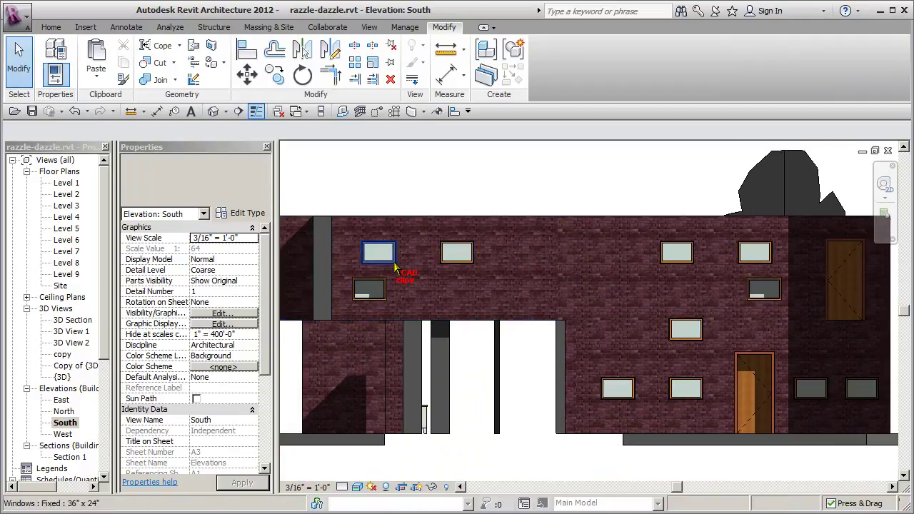
pyautogui.click(213, 112)
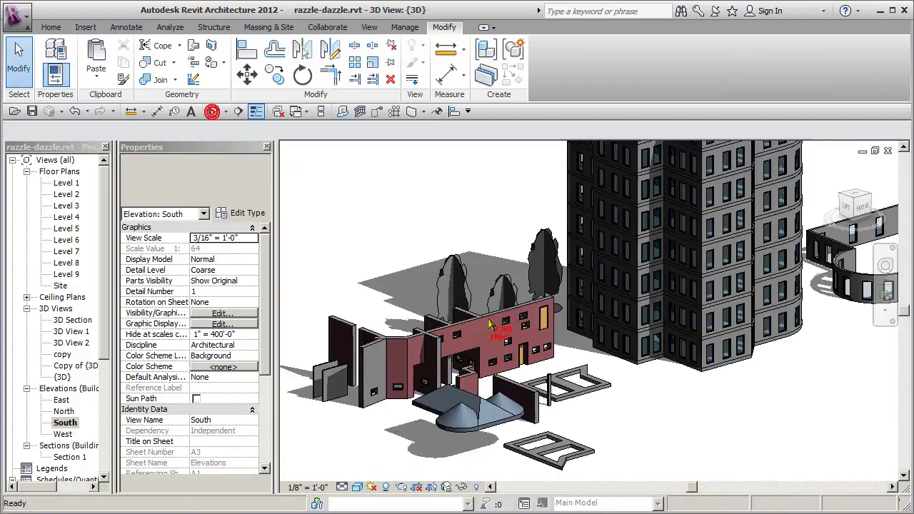
pyautogui.keyDown('shift'); pyautogui.moveTo(457, 329); pyautogui.dragTo(525, 388, button='middle'); pyautogui.keyUp('shift')
pyautogui.scroll(2, 532, 393)
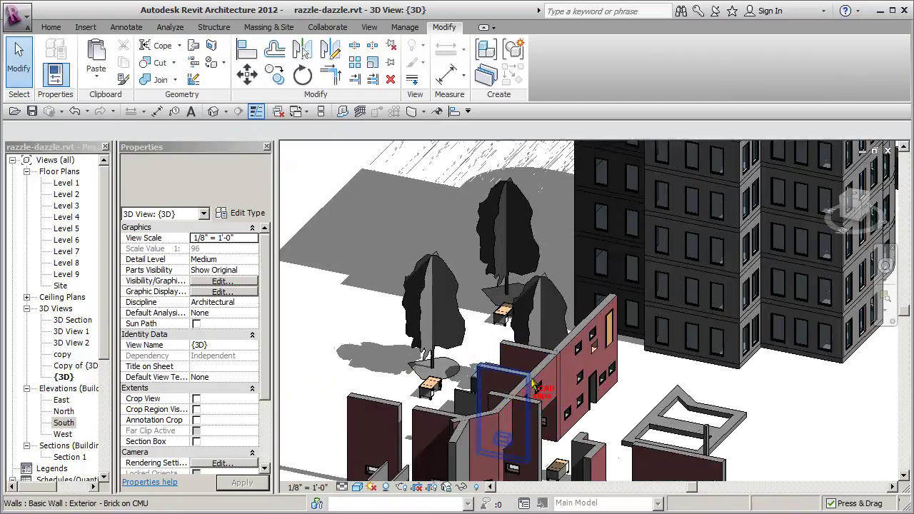
pyautogui.moveTo(592, 380); pyautogui.dragTo(560, 342, button='middle')
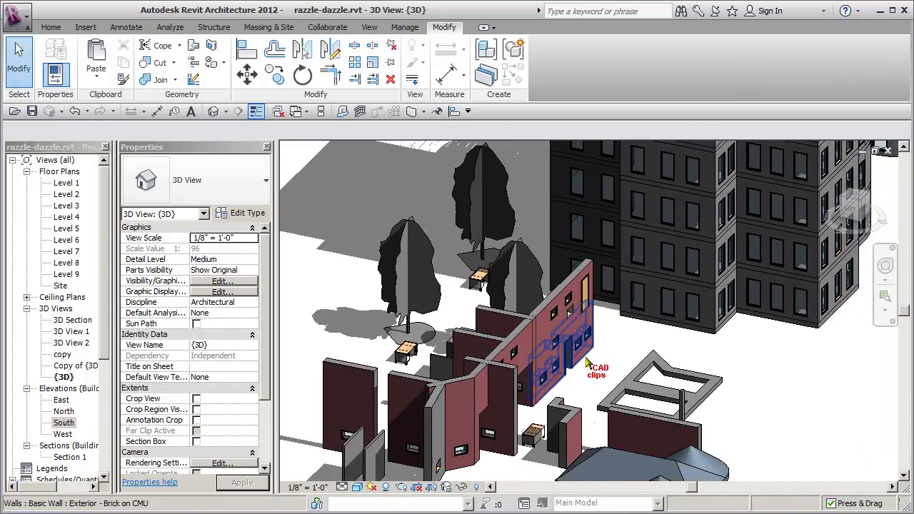
pyautogui.scroll(-1, 592, 364)
pyautogui.keyDown('shift'); pyautogui.moveTo(670, 376); pyautogui.dragTo(650, 388, button='middle'); pyautogui.keyUp('shift')
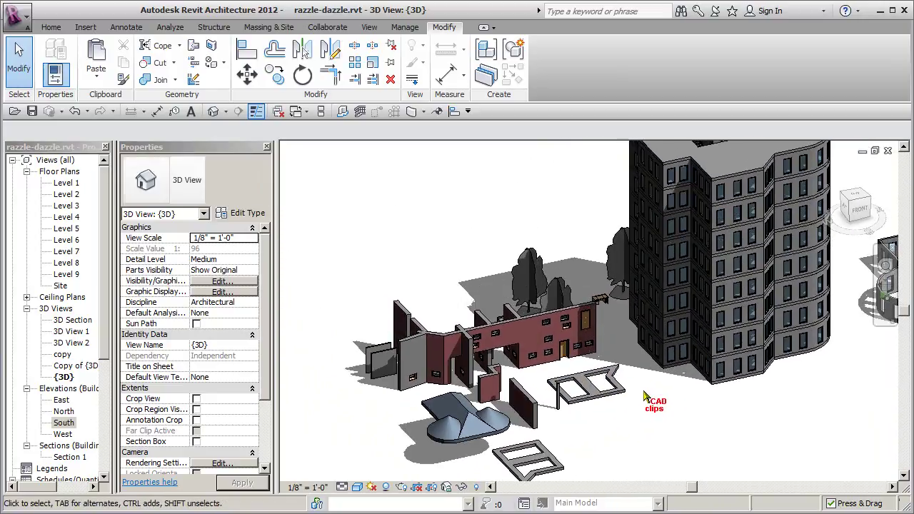